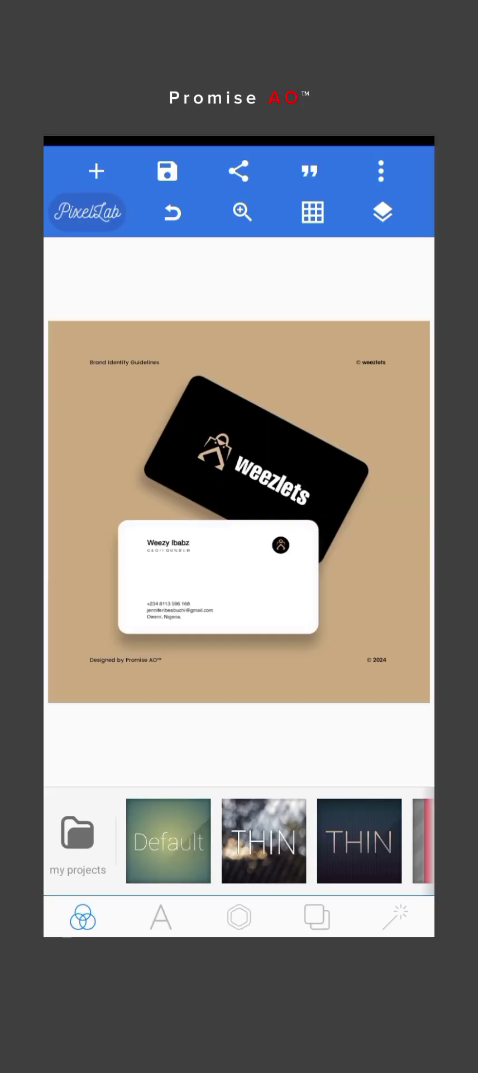
Start a new project from the Default template
{"action": "left_click", "coordinate": [169, 840]}
{"action": "left_click", "coordinate": [361, 586]}
{"action": "left_click", "coordinate": [295, 602]}
{"action": "left_click", "coordinate": [301, 528]}
Set the Background image size to width 4 and height 5
{"action": "left_click", "coordinate": [238, 918]}
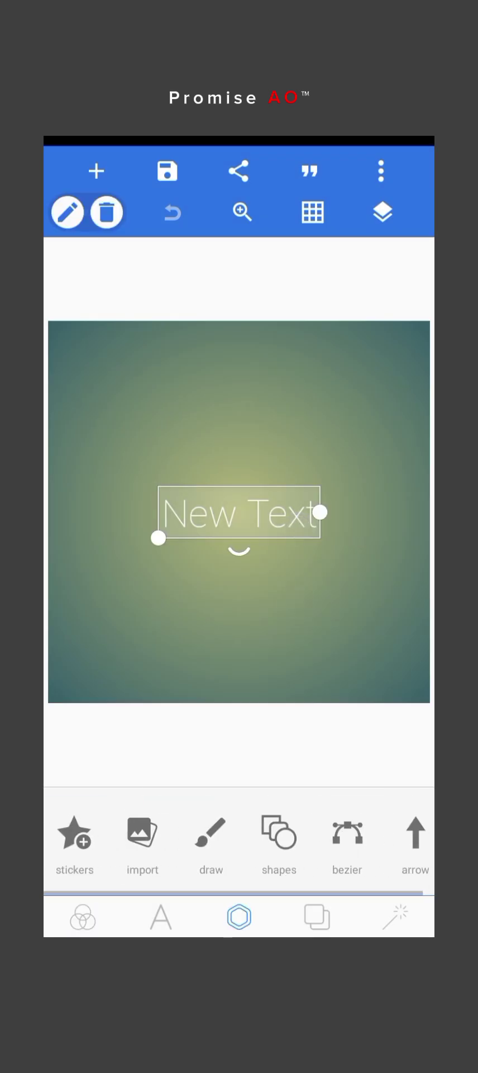
{"action": "left_click", "coordinate": [317, 917]}
{"action": "left_click", "coordinate": [221, 834]}
{"action": "double_click", "coordinate": [168, 579]}
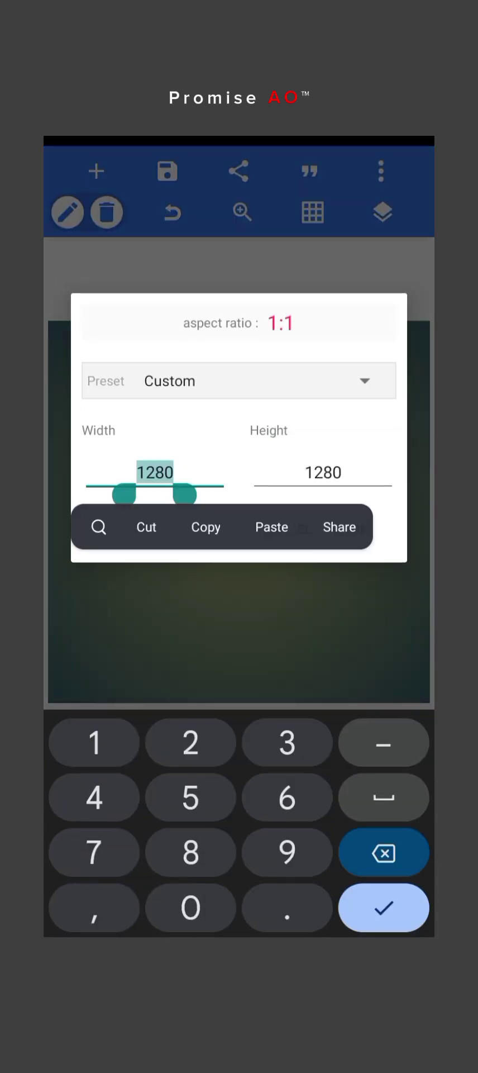
{"action": "left_click", "coordinate": [94, 797]}
{"action": "type", "text": "4"}
{"action": "double_click", "coordinate": [311, 471]}
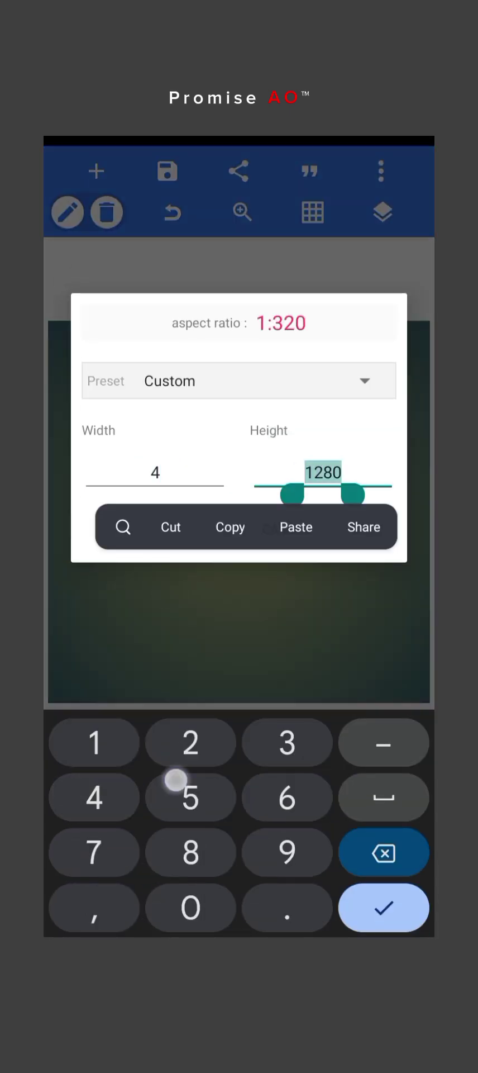
{"action": "left_click", "coordinate": [190, 796]}
Apply the 4:5 canvas size and delete the 'New Text' placeholder
{"action": "left_click", "coordinate": [357, 528]}
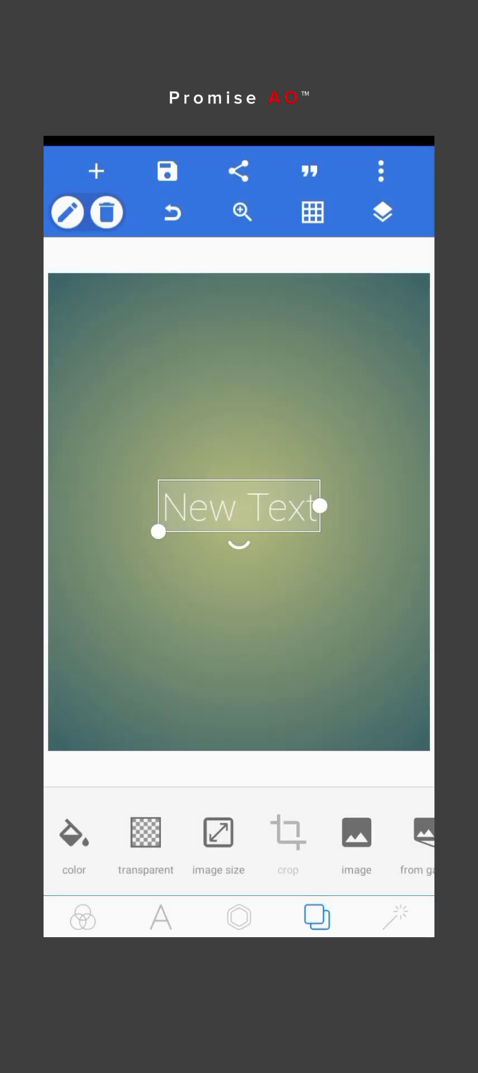
{"action": "left_click", "coordinate": [160, 918]}
{"action": "scroll", "coordinate": [239, 833], "scroll_direction": "left", "scroll_amount": 2}
{"action": "left_click", "coordinate": [217, 834]}
Fill the background with solid white as a first colour
{"action": "left_click", "coordinate": [317, 918]}
{"action": "left_click", "coordinate": [74, 832]}
{"action": "left_click", "coordinate": [214, 807]}
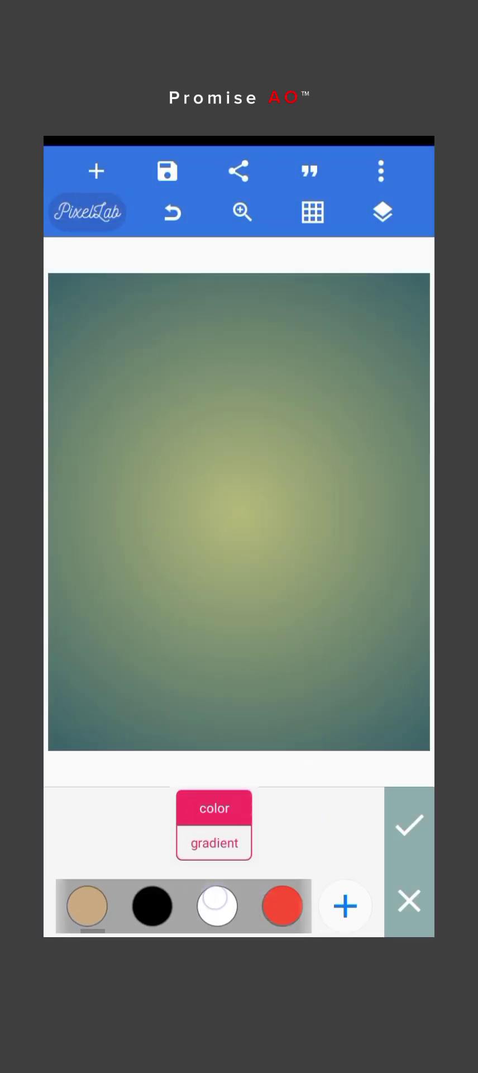
{"action": "left_click", "coordinate": [218, 903]}
{"action": "left_click", "coordinate": [409, 825]}
Try black, red, dark red and pink, then settle on solid yellow
{"action": "left_click", "coordinate": [74, 832]}
{"action": "scroll", "coordinate": [185, 904], "scroll_direction": "right", "scroll_amount": 2}
{"action": "left_click", "coordinate": [198, 903]}
{"action": "scroll", "coordinate": [185, 903], "scroll_direction": "right", "scroll_amount": 2}
{"action": "left_click", "coordinate": [150, 903]}
{"action": "left_click", "coordinate": [282, 904]}
{"action": "left_click_drag", "start_coordinate": [268, 904], "coordinate": [100, 904]}
{"action": "left_click", "coordinate": [241, 905]}
{"action": "scroll", "coordinate": [252, 904], "scroll_direction": "right", "scroll_amount": 2}
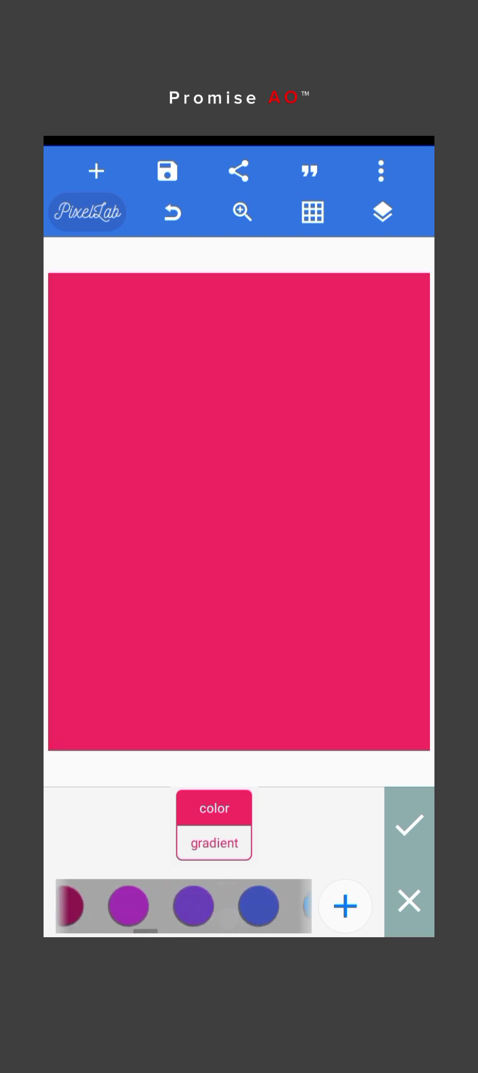
{"action": "scroll", "coordinate": [252, 904], "scroll_direction": "right", "scroll_amount": 2}
{"action": "scroll", "coordinate": [252, 904], "scroll_direction": "right", "scroll_amount": 2}
{"action": "scroll", "coordinate": [184, 903], "scroll_direction": "right", "scroll_amount": 2}
{"action": "scroll", "coordinate": [184, 903], "scroll_direction": "right", "scroll_amount": 2}
{"action": "scroll", "coordinate": [184, 904], "scroll_direction": "right", "scroll_amount": 1}
{"action": "left_click", "coordinate": [270, 905]}
{"action": "left_click", "coordinate": [409, 827]}
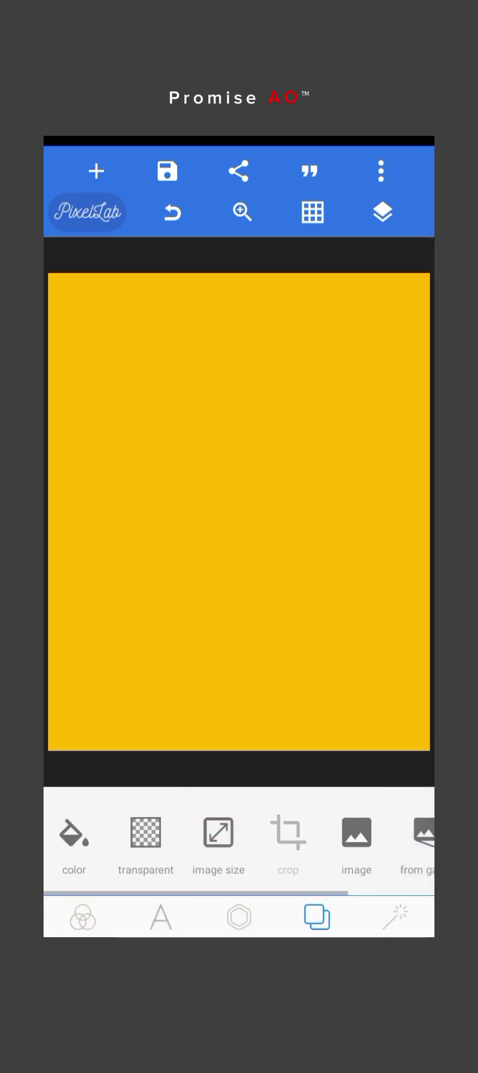
{"action": "left_click", "coordinate": [96, 171]}
{"action": "left_click", "coordinate": [109, 349]}
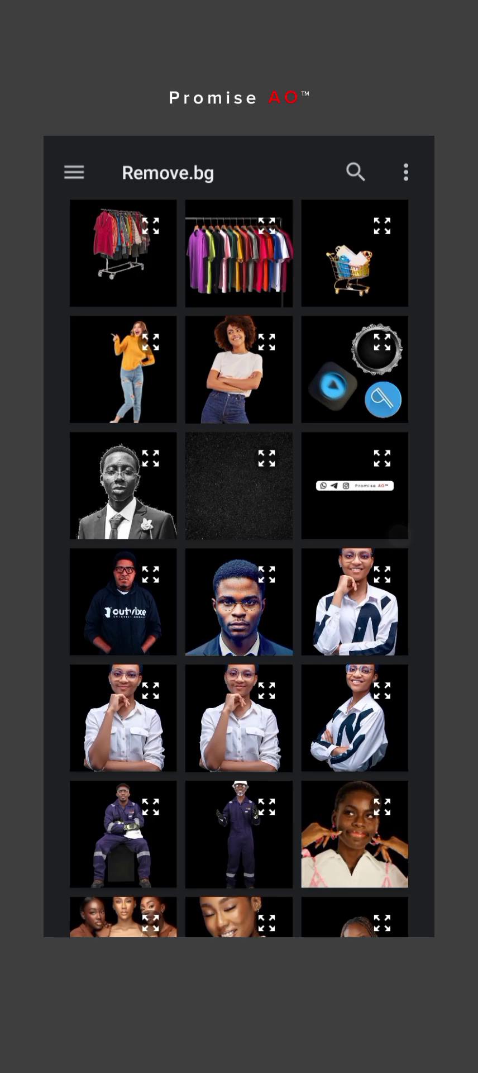
Place the glasses-wearing man's portrait from the gallery and enlarge it
{"action": "left_click", "coordinate": [271, 633]}
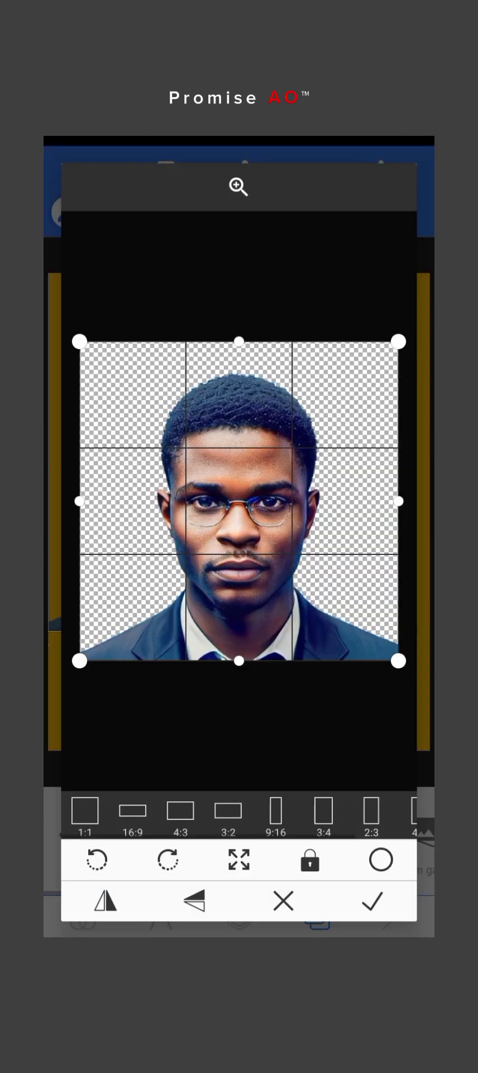
{"action": "left_click", "coordinate": [373, 901]}
{"action": "mouse_move", "coordinate": [406, 632]}
{"action": "left_mouse_down"}
{"action": "mouse_move", "coordinate": [307, 695]}
{"action": "mouse_move", "coordinate": [402, 713]}
{"action": "mouse_move", "coordinate": [361, 746]}
{"action": "left_mouse_up"}
Centre the portrait vertically on the slide
{"action": "left_click", "coordinate": [239, 918]}
{"action": "left_click_drag", "start_coordinate": [377, 834], "coordinate": [126, 834]}
{"action": "left_click_drag", "start_coordinate": [335, 834], "coordinate": [126, 833]}
{"action": "left_click", "coordinate": [72, 836]}
{"action": "left_click", "coordinate": [215, 889]}
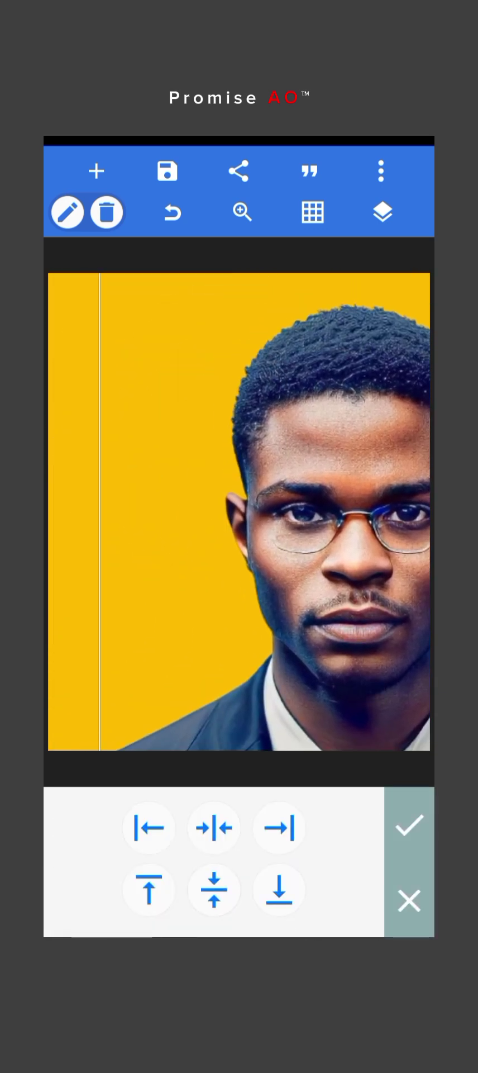
{"action": "left_click", "coordinate": [409, 826]}
{"action": "left_click_drag", "start_coordinate": [126, 834], "coordinate": [252, 834]}
Shift the portrait right with four 20 px nudges
{"action": "left_click", "coordinate": [122, 834]}
{"action": "left_click_drag", "start_coordinate": [162, 832], "coordinate": [324, 833]}
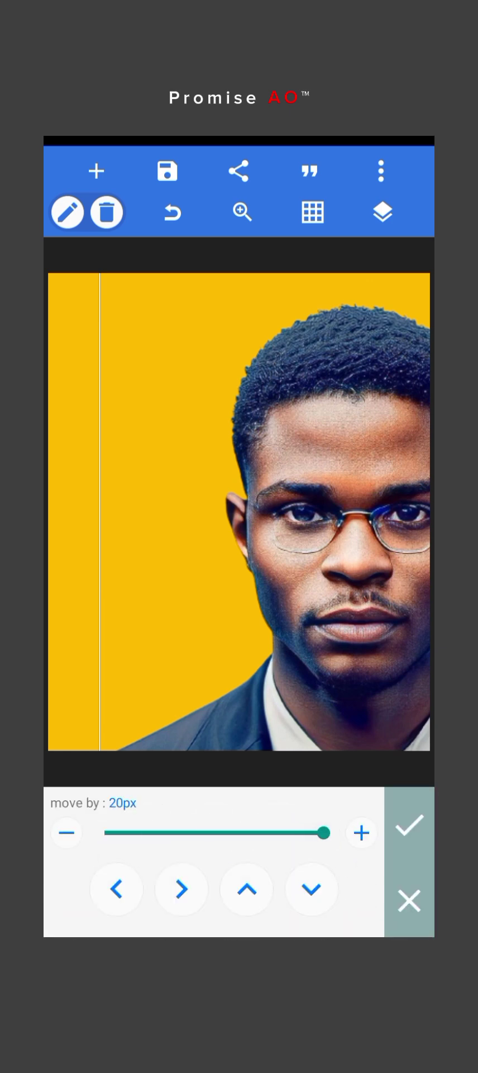
{"action": "left_click", "coordinate": [181, 888]}
{"action": "left_click", "coordinate": [181, 889]}
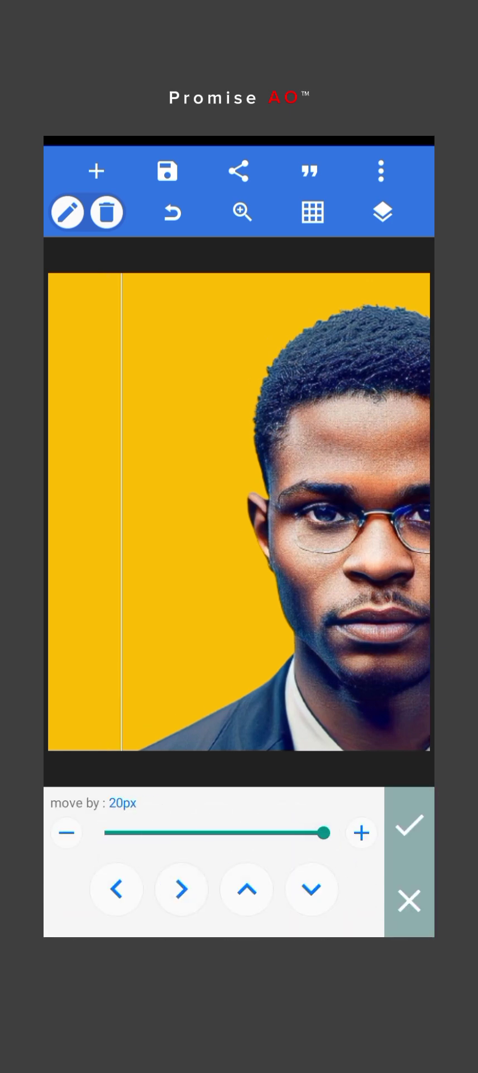
{"action": "left_click", "coordinate": [182, 888]}
{"action": "left_click", "coordinate": [182, 889]}
{"action": "left_click", "coordinate": [181, 888]}
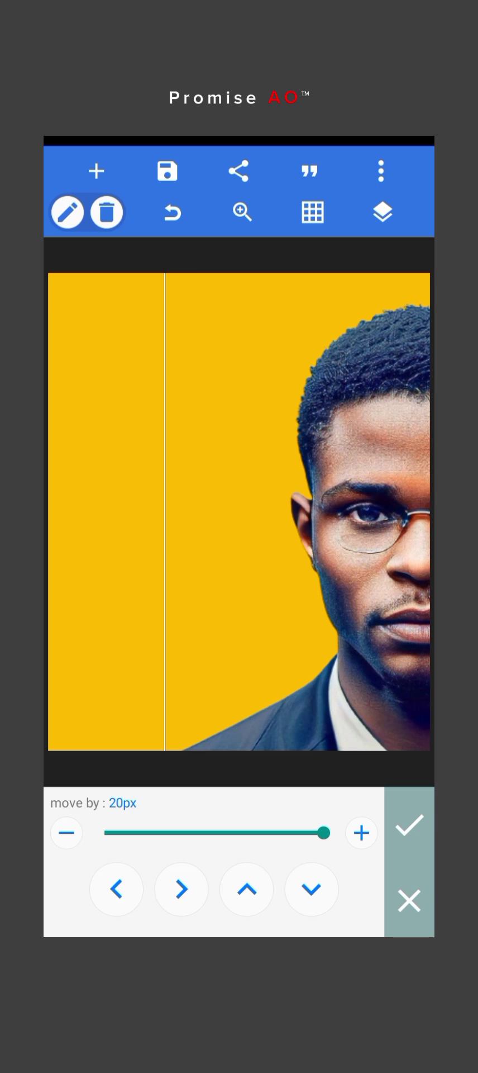
Zoom in and pan the view onto the man's nose and mouth
{"action": "left_click", "coordinate": [242, 212]}
{"action": "left_click_drag", "start_coordinate": [261, 454], "coordinate": [122, 683]}
{"action": "mouse_move", "coordinate": [134, 289]}
{"action": "left_mouse_down"}
{"action": "mouse_move", "coordinate": [352, 709]}
{"action": "mouse_move", "coordinate": [184, 666]}
{"action": "mouse_move", "coordinate": [306, 711]}
{"action": "left_mouse_up"}
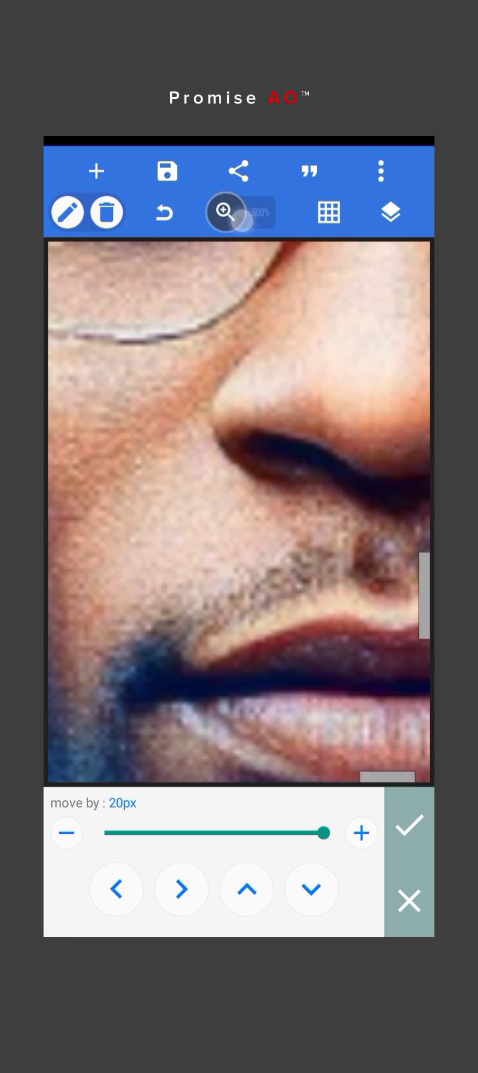
{"action": "mouse_move", "coordinate": [252, 503]}
{"action": "left_mouse_down"}
{"action": "mouse_move", "coordinate": [230, 683]}
{"action": "mouse_move", "coordinate": [308, 778]}
{"action": "left_mouse_up"}
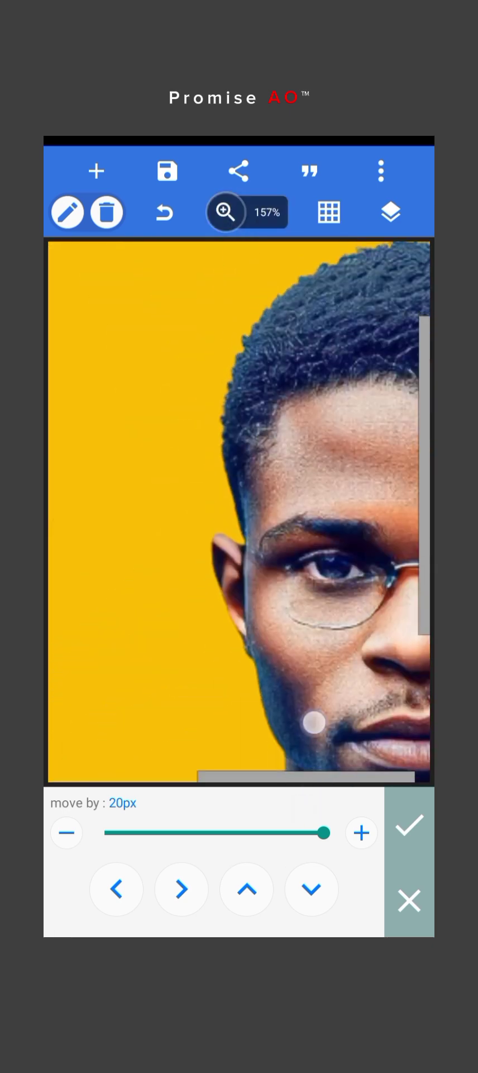
{"action": "scroll", "coordinate": [293, 545], "scroll_direction": "up", "scroll_amount": 5}
{"action": "mouse_move", "coordinate": [353, 688]}
{"action": "left_mouse_down"}
{"action": "mouse_move", "coordinate": [275, 647]}
{"action": "mouse_move", "coordinate": [286, 465]}
{"action": "mouse_move", "coordinate": [157, 323]}
{"action": "left_mouse_up"}
{"action": "left_click_drag", "start_coordinate": [336, 671], "coordinate": [147, 285]}
{"action": "left_click_drag", "start_coordinate": [260, 675], "coordinate": [193, 520]}
Nudge the portrait right, dropping the step to 1 px for finer moves
{"action": "left_click", "coordinate": [181, 889]}
{"action": "left_click_drag", "start_coordinate": [324, 833], "coordinate": [104, 833]}
{"action": "left_click", "coordinate": [117, 889]}
{"action": "left_click", "coordinate": [117, 889]}
{"action": "left_click", "coordinate": [181, 889]}
{"action": "left_click", "coordinate": [181, 890]}
{"action": "left_click_drag", "start_coordinate": [421, 423], "coordinate": [417, 541]}
Undo the last move, re-nudge right at 1 px, then return to 100% view
{"action": "left_click", "coordinate": [172, 213]}
{"action": "left_click", "coordinate": [126, 832]}
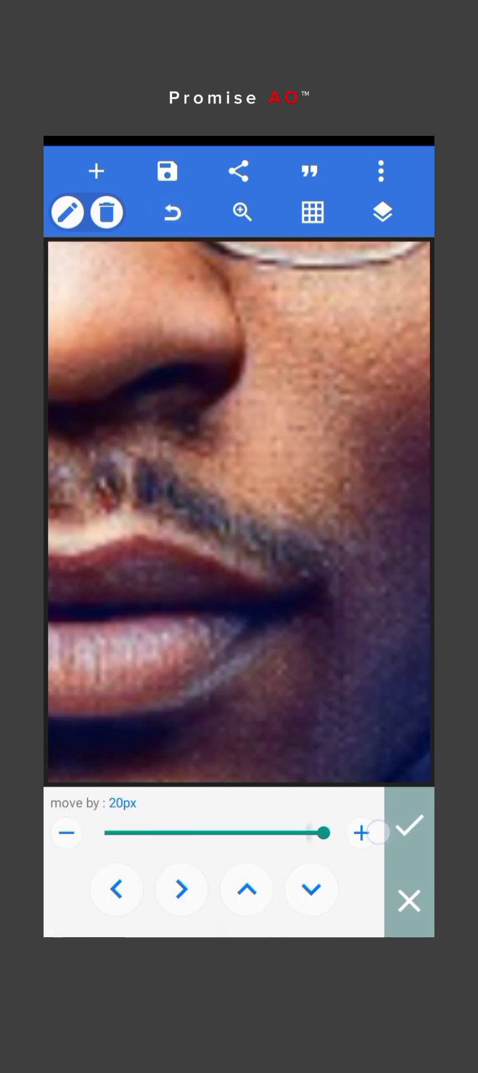
{"action": "left_click", "coordinate": [181, 889]}
{"action": "left_click", "coordinate": [181, 889]}
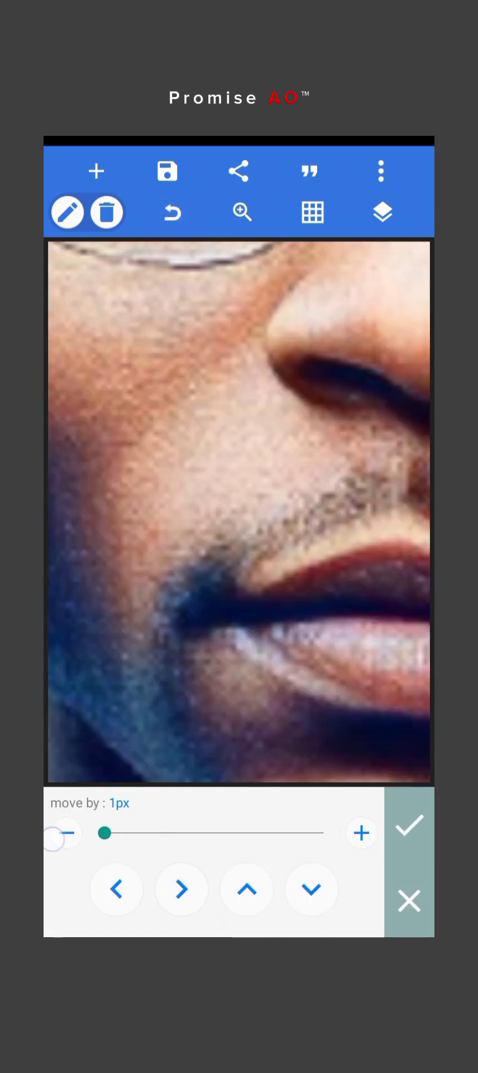
{"action": "left_click", "coordinate": [104, 833]}
{"action": "left_click", "coordinate": [117, 889]}
{"action": "left_click", "coordinate": [181, 890]}
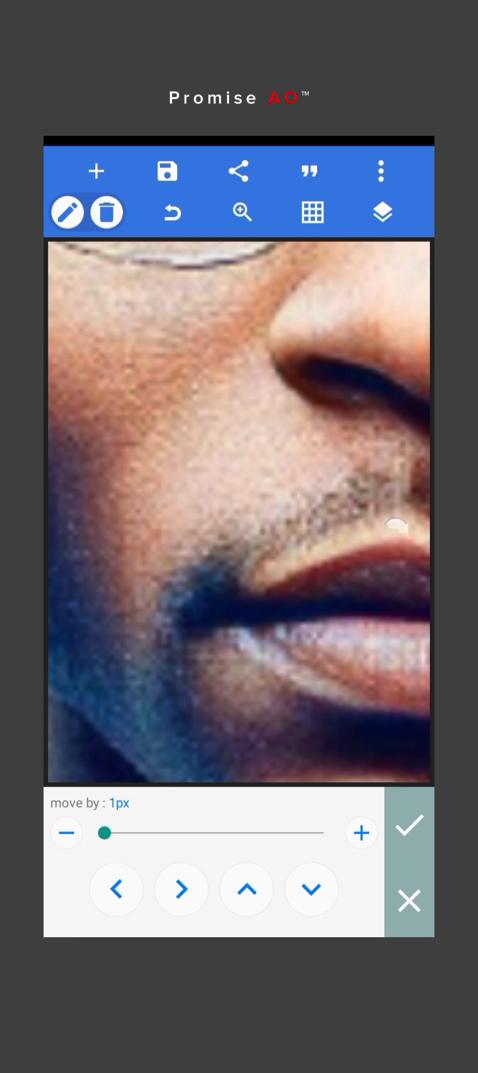
{"action": "left_click", "coordinate": [242, 213]}
{"action": "left_click_drag", "start_coordinate": [256, 219], "coordinate": [225, 216]}
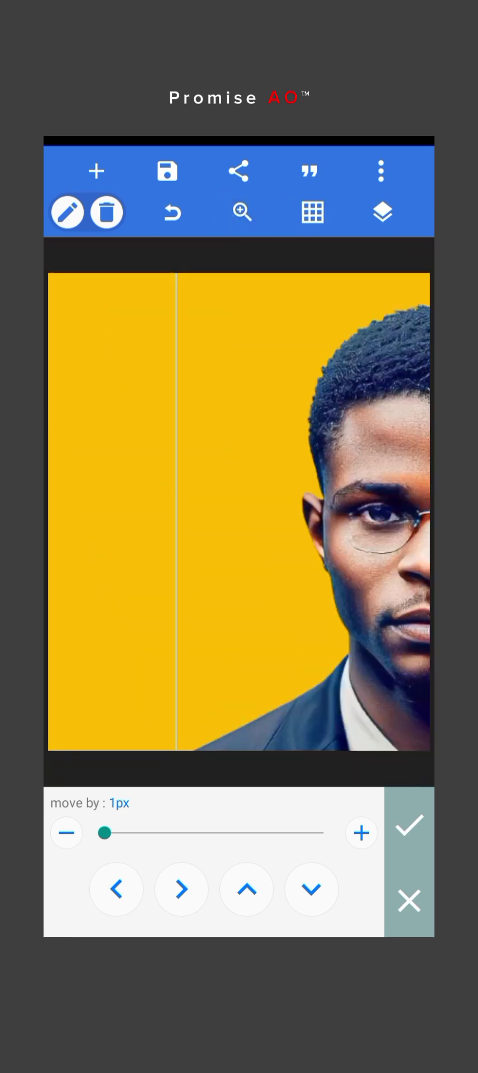
Deselect the photo and save the design as a project named 'C1'
{"action": "left_click", "coordinate": [409, 827]}
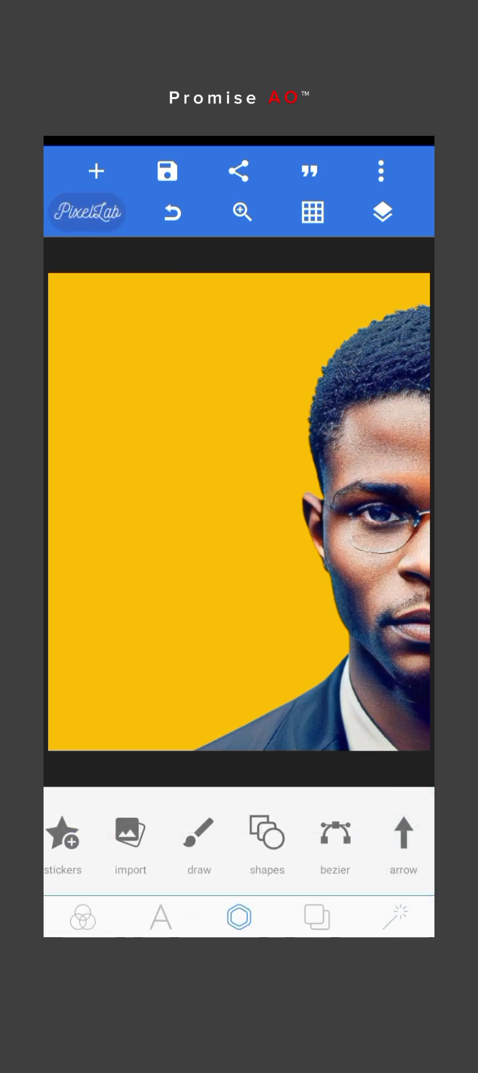
{"action": "left_click", "coordinate": [167, 172]}
{"action": "left_click", "coordinate": [210, 205]}
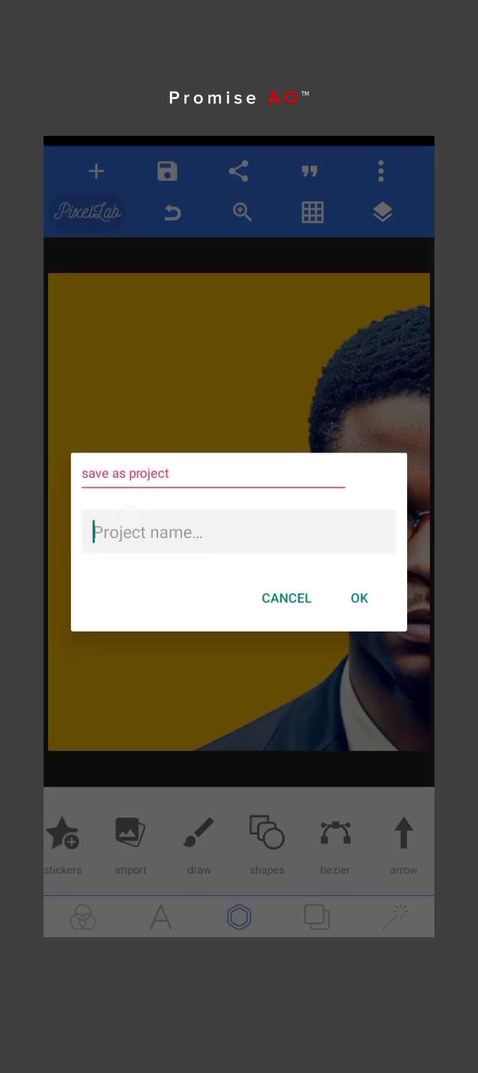
{"action": "left_click", "coordinate": [238, 531]}
{"action": "type", "text": "Ca"}
{"action": "key", "text": "BackSpace"}
{"action": "left_click", "coordinate": [75, 906]}
{"action": "type", "text": "1"}
{"action": "key", "text": "Escape"}
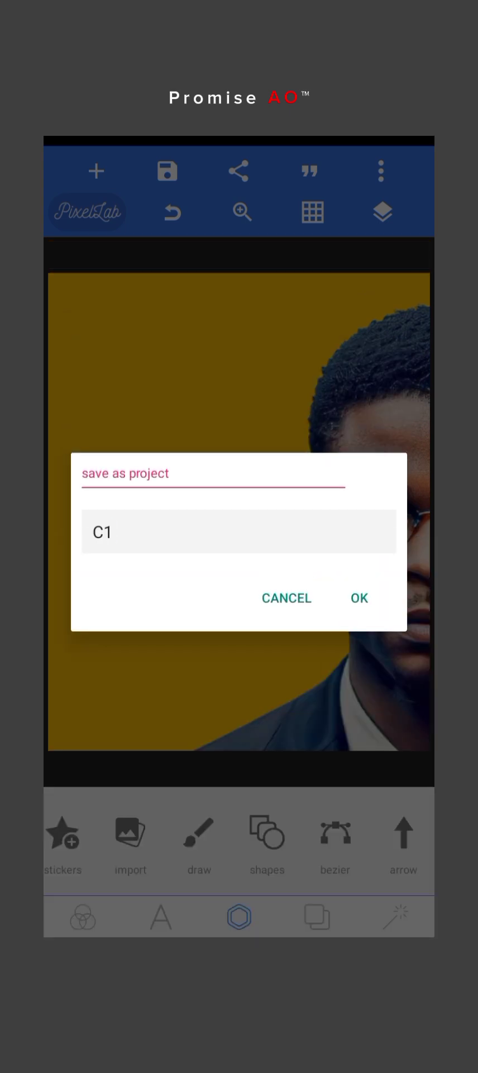
{"action": "left_click", "coordinate": [361, 598]}
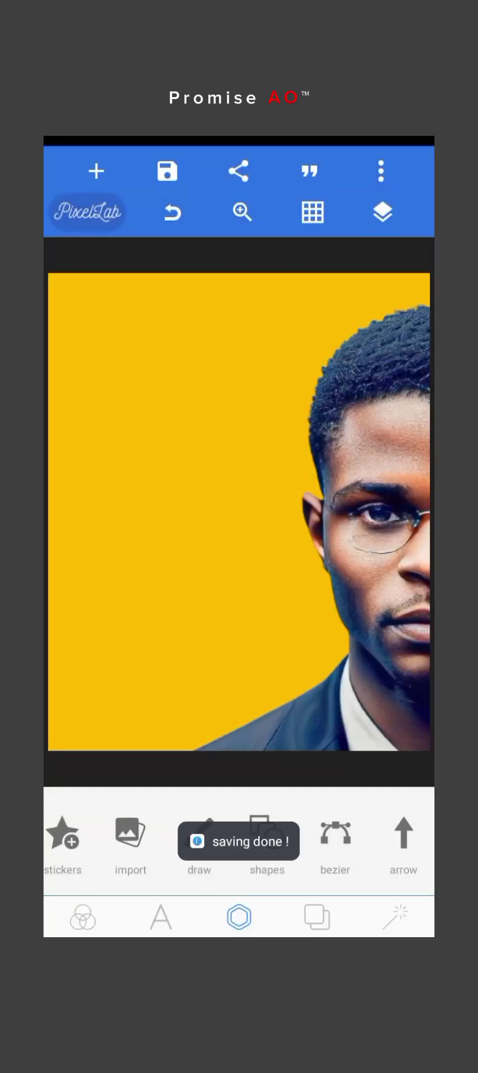
Nudge the portrait left eight times at a 20 px step
{"action": "left_click", "coordinate": [421, 698]}
{"action": "left_click_drag", "start_coordinate": [352, 838], "coordinate": [126, 838]}
{"action": "left_click", "coordinate": [309, 831]}
{"action": "left_click_drag", "start_coordinate": [161, 833], "coordinate": [324, 833]}
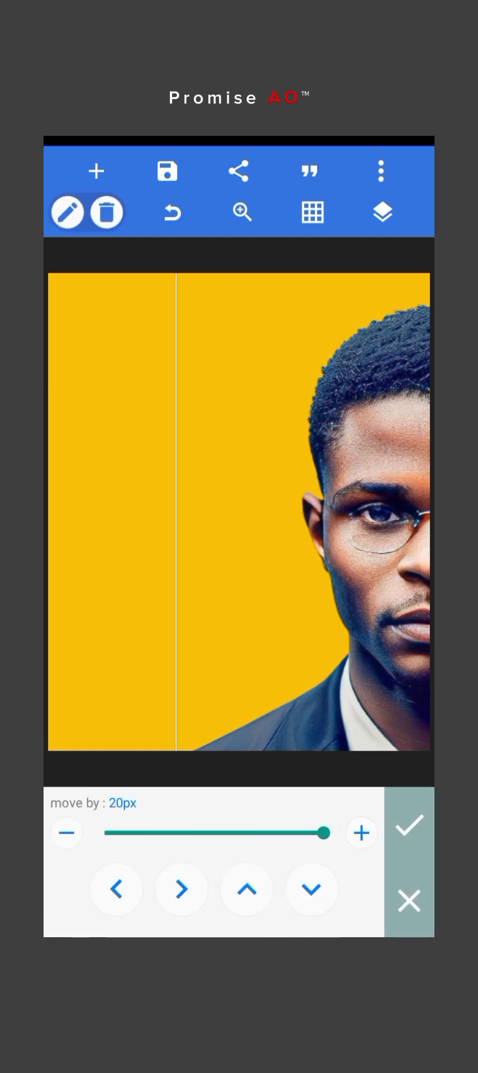
{"action": "left_click", "coordinate": [116, 889]}
{"action": "left_click", "coordinate": [117, 889]}
{"action": "left_click", "coordinate": [117, 888]}
{"action": "left_click", "coordinate": [117, 888]}
{"action": "left_click", "coordinate": [117, 888]}
{"action": "left_click", "coordinate": [117, 889]}
{"action": "left_click", "coordinate": [116, 888]}
{"action": "left_click", "coordinate": [117, 888]}
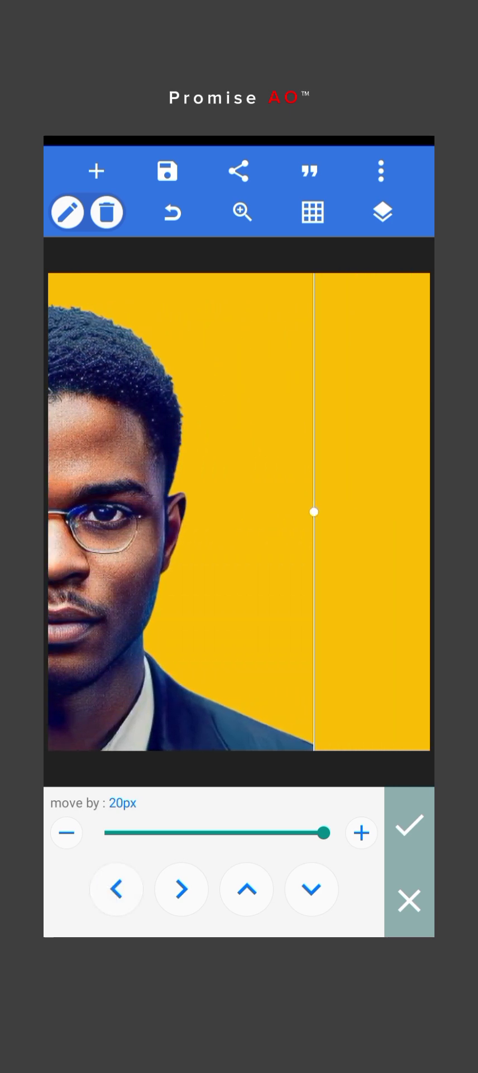
Move the portrait three more pixels left at a 1 px step
{"action": "left_click_drag", "start_coordinate": [324, 832], "coordinate": [104, 832]}
{"action": "left_click", "coordinate": [117, 888]}
{"action": "left_click", "coordinate": [117, 888]}
{"action": "left_click", "coordinate": [116, 889]}
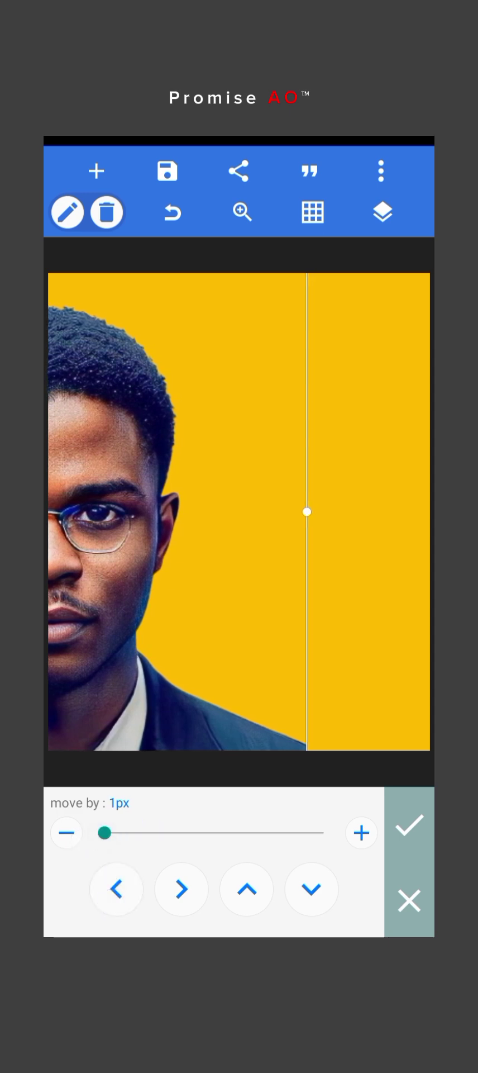
{"action": "left_click", "coordinate": [117, 888]}
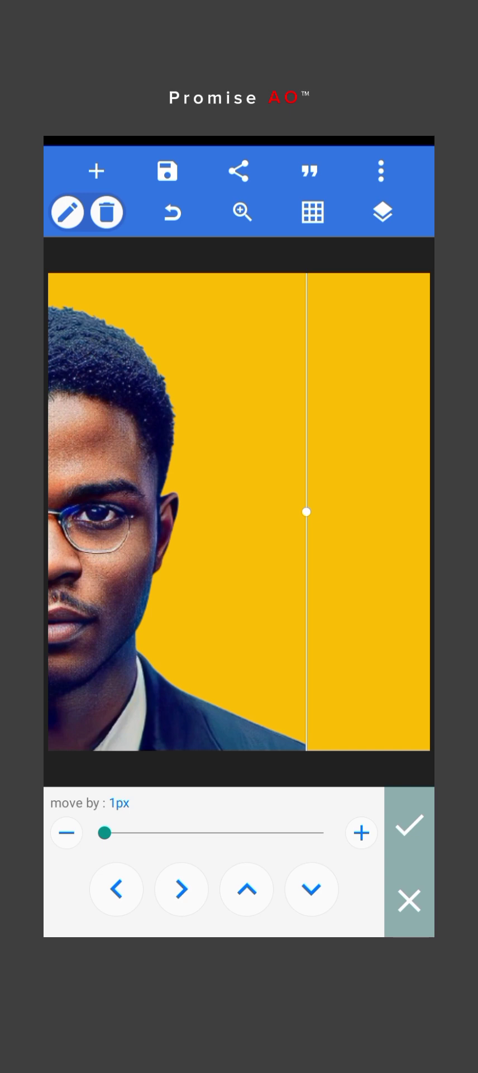
Save the design as a project named 'C2' and confirm
{"action": "left_click", "coordinate": [167, 171]}
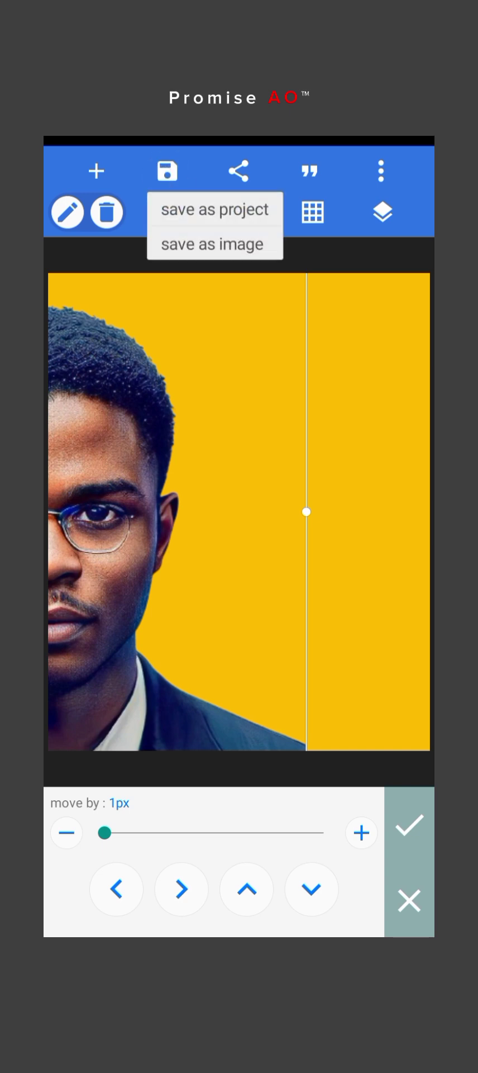
{"action": "left_click", "coordinate": [214, 209]}
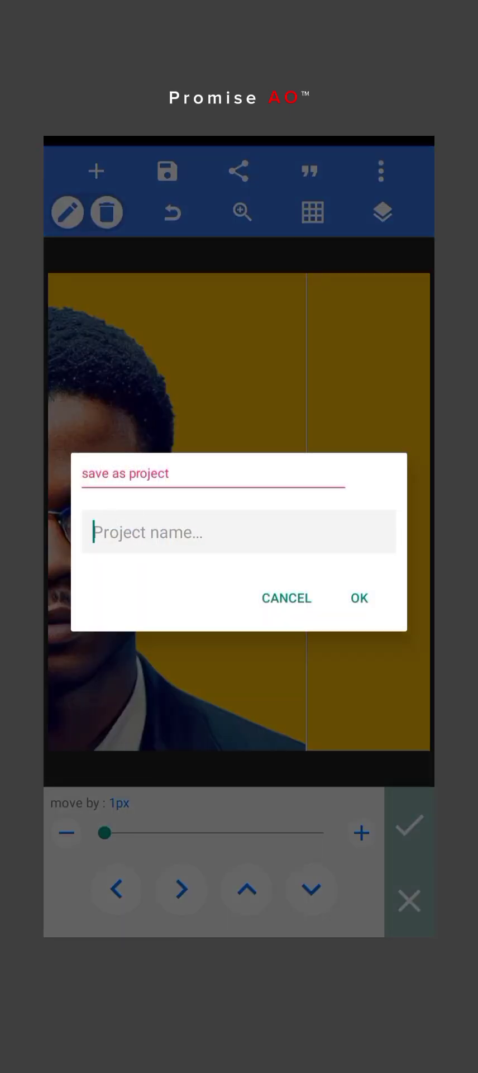
{"action": "type", "text": "C2"}
{"action": "key", "text": "Escape"}
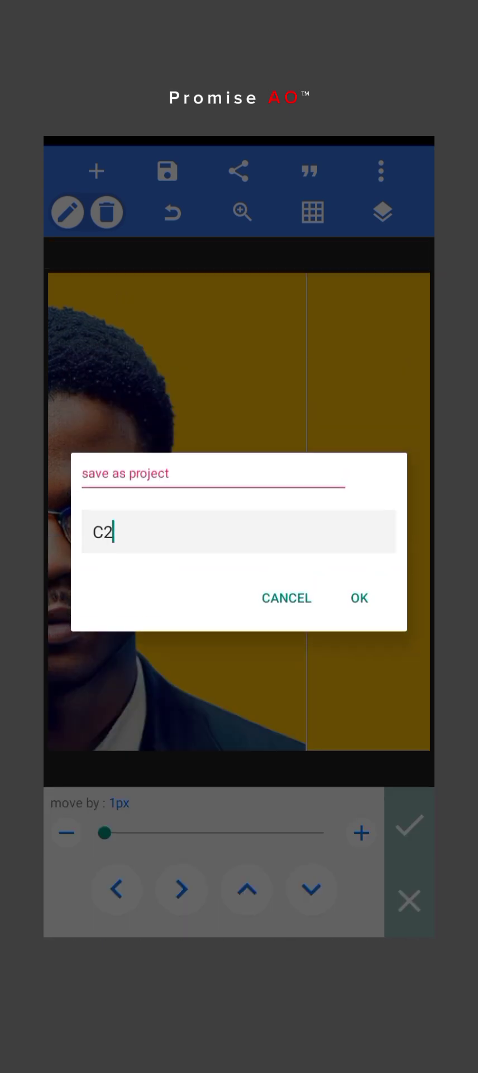
{"action": "left_click", "coordinate": [359, 598]}
{"action": "left_click", "coordinate": [367, 669]}
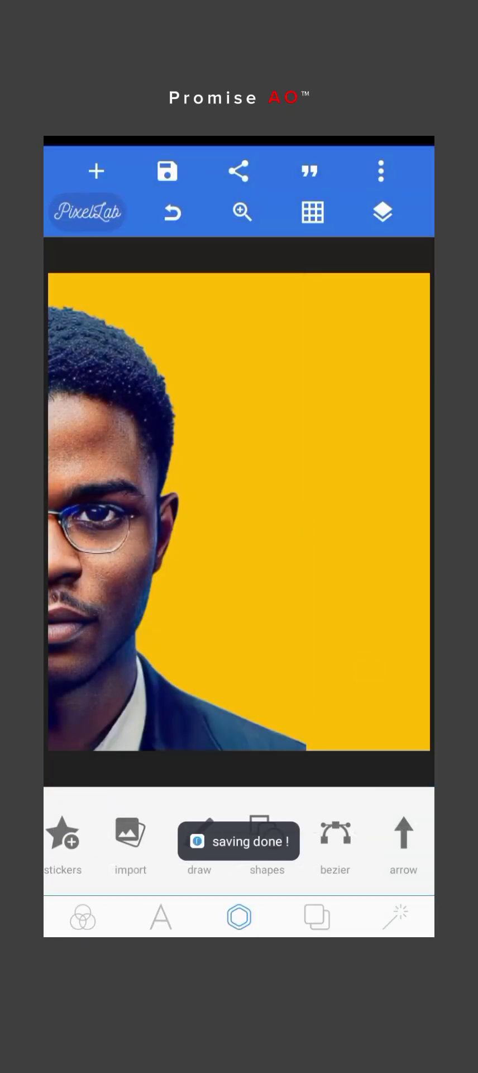
Open the Default template project from the projects list
{"action": "left_click", "coordinate": [83, 917]}
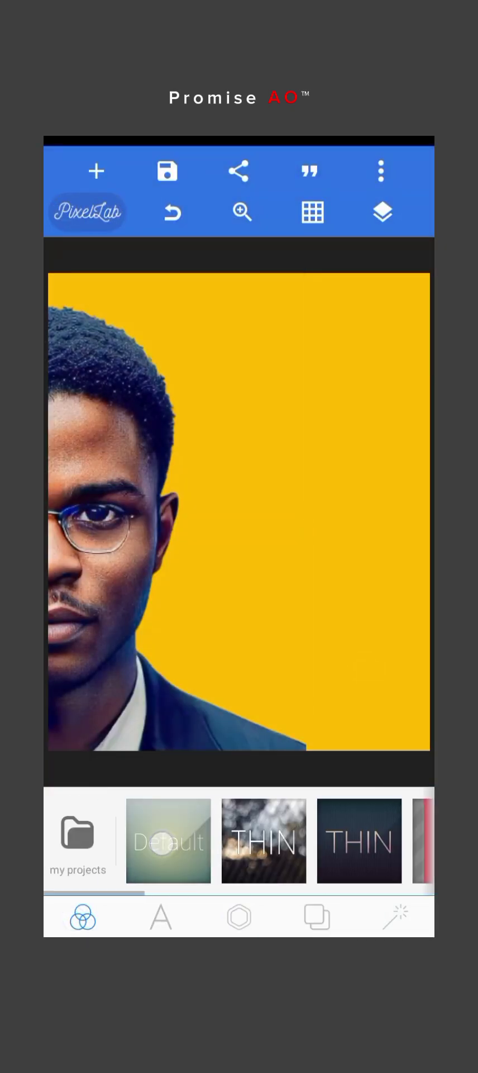
{"action": "left_click", "coordinate": [168, 840]}
{"action": "left_click", "coordinate": [369, 598]}
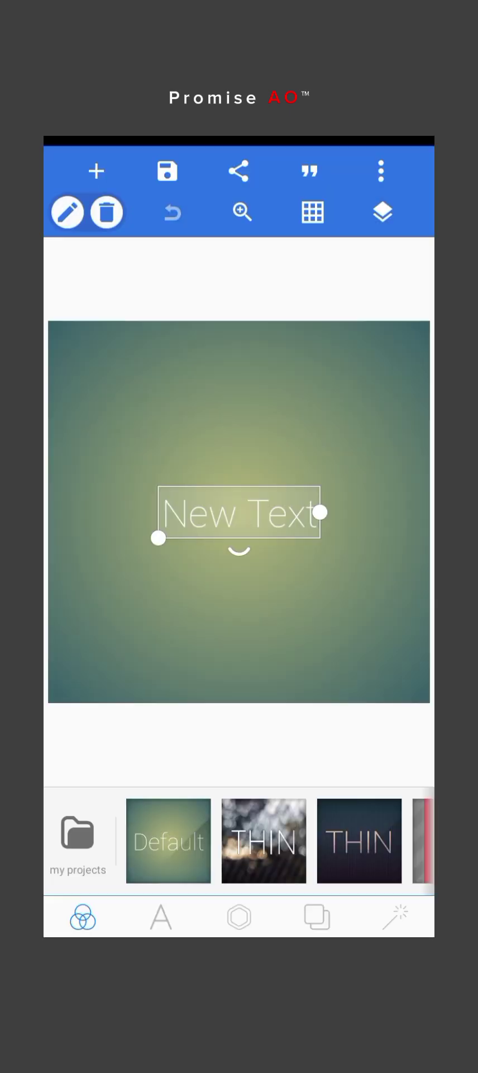
Save it as a project named 'Carousel check'
{"action": "left_click", "coordinate": [167, 171]}
{"action": "left_click", "coordinate": [185, 210]}
{"action": "left_click", "coordinate": [118, 554]}
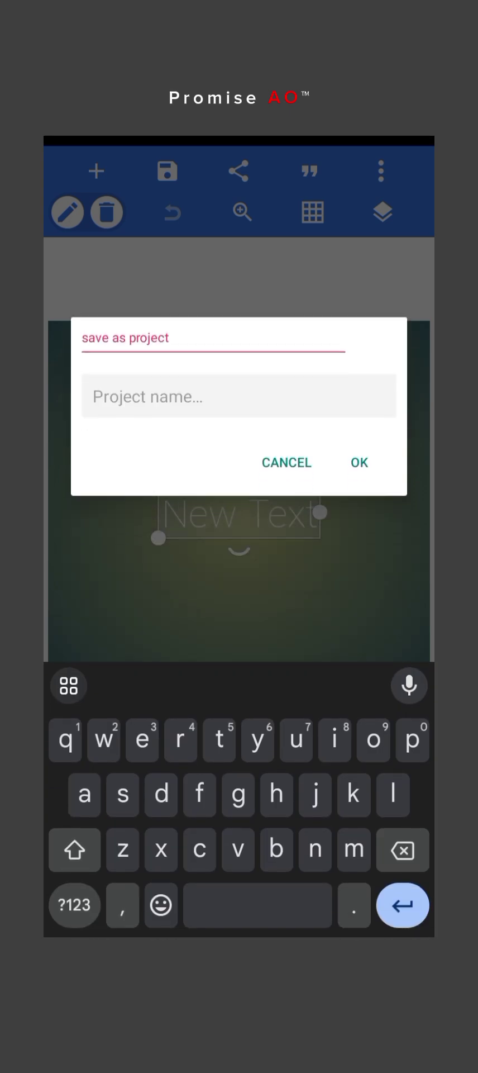
{"action": "left_click", "coordinate": [75, 850]}
{"action": "left_click", "coordinate": [199, 850]}
{"action": "type", "text": "C"}
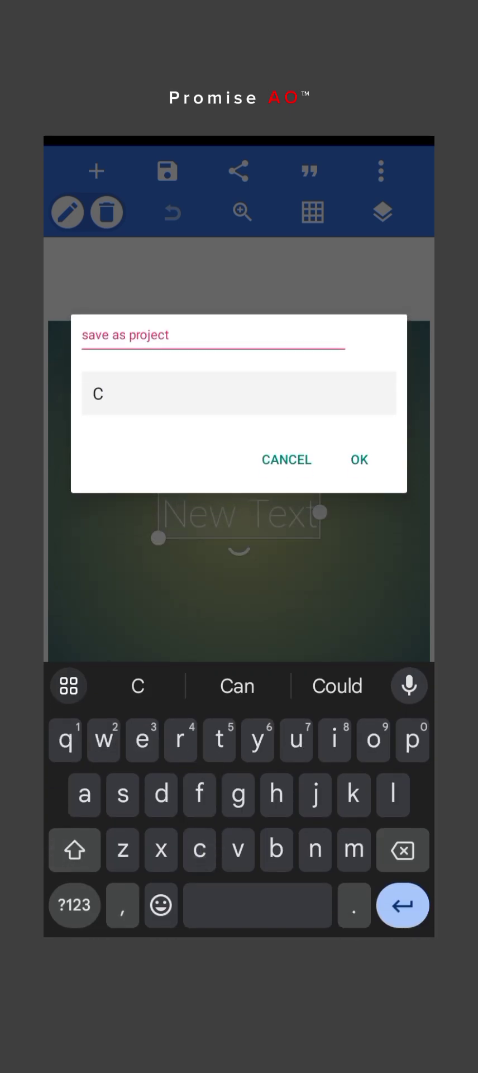
{"action": "type", "text": "arousel"}
{"action": "left_click", "coordinate": [258, 905]}
{"action": "left_click", "coordinate": [75, 906]}
{"action": "left_click", "coordinate": [179, 741]}
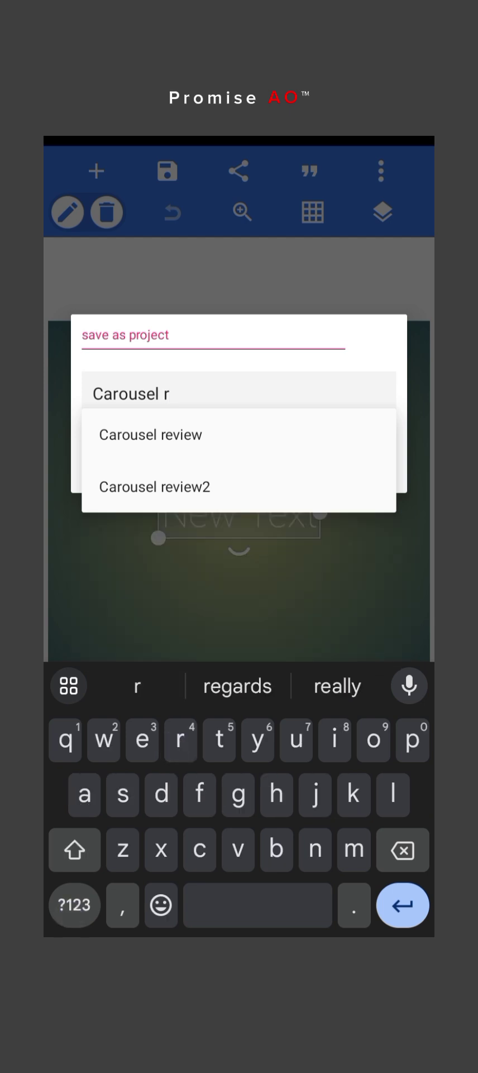
{"action": "key", "text": "BackSpace"}
{"action": "type", "text": "check"}
{"action": "key", "text": "Escape"}
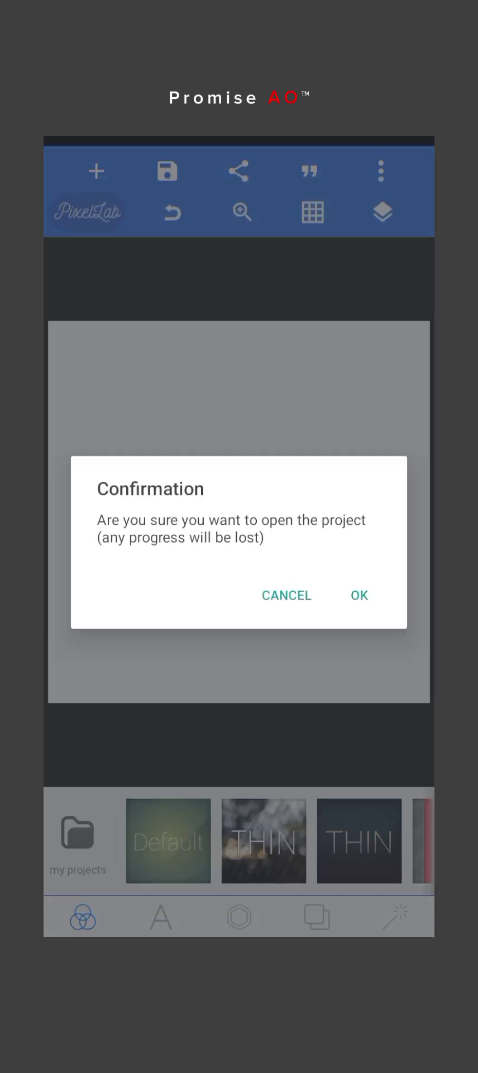
Open the saved split-portrait project, discarding current progress
{"action": "left_click", "coordinate": [363, 595]}
{"action": "left_click", "coordinate": [166, 171]}
{"action": "left_click", "coordinate": [174, 250]}
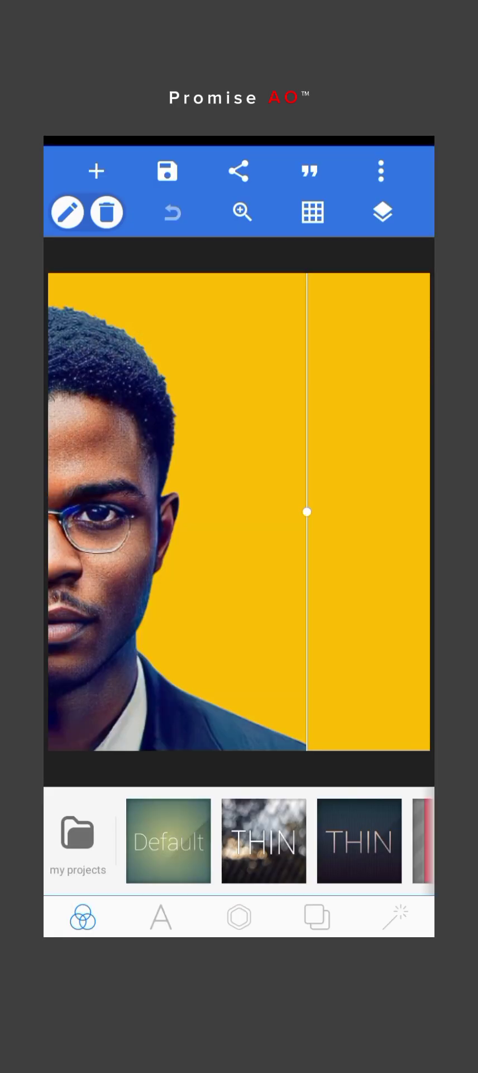
Export the design to the gallery as a 4:5 jpg image
{"action": "left_click", "coordinate": [166, 171]}
{"action": "left_click", "coordinate": [211, 241]}
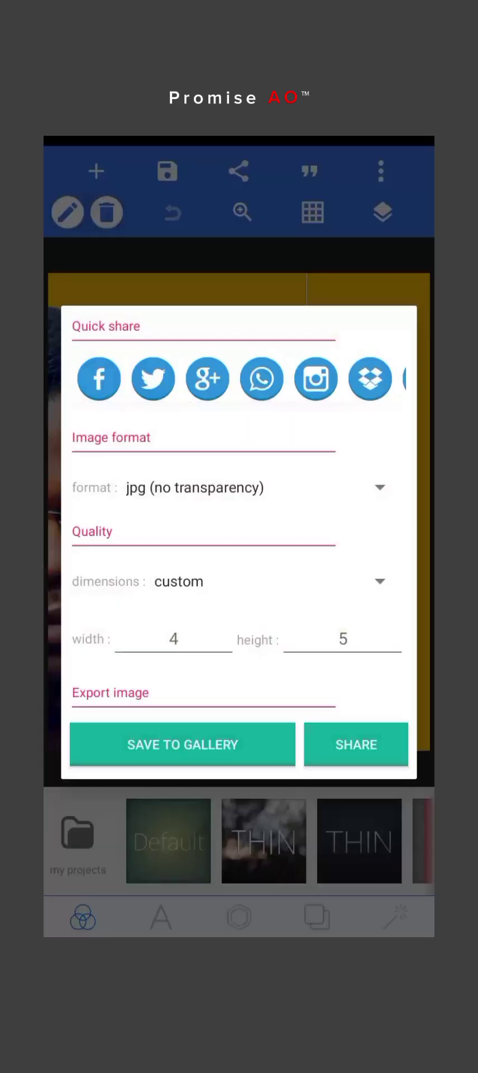
{"action": "left_click", "coordinate": [182, 744]}
Open the green Carousel check project and delete its 'New Text' placeholder
{"action": "left_click", "coordinate": [77, 833]}
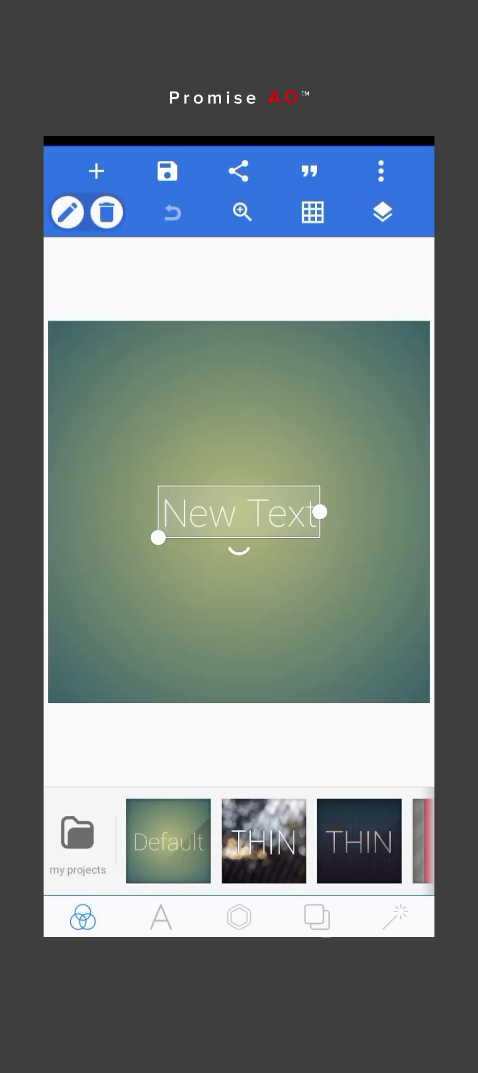
{"action": "left_click", "coordinate": [160, 917]}
{"action": "left_click", "coordinate": [218, 831]}
{"action": "left_click", "coordinate": [95, 171]}
Import the first exported slide and centre it horizontally and vertically
{"action": "left_click", "coordinate": [125, 343]}
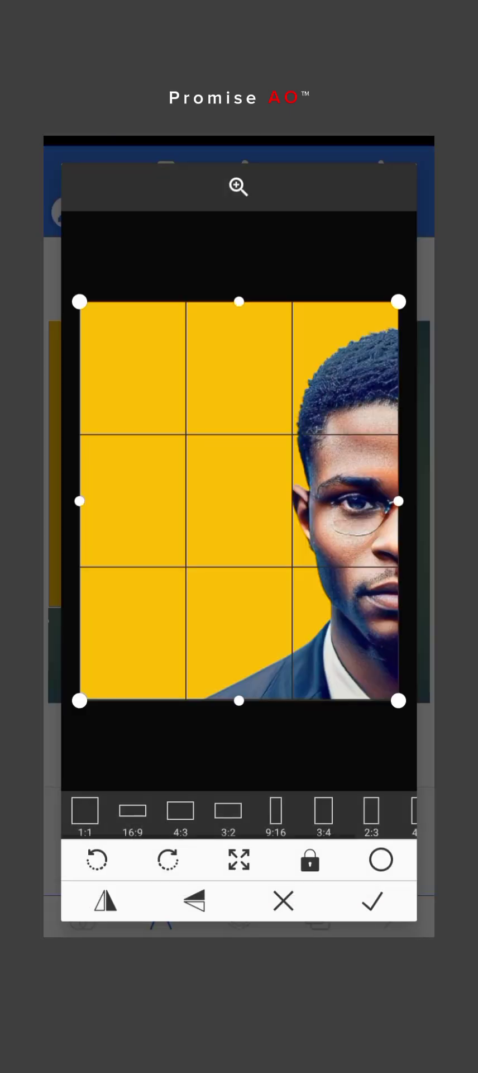
{"action": "left_click", "coordinate": [371, 901]}
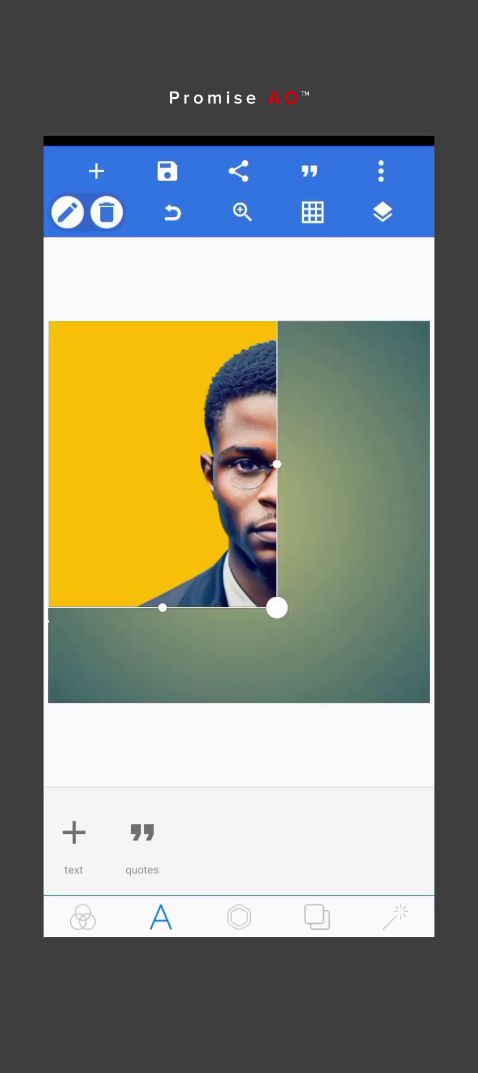
{"action": "left_click", "coordinate": [239, 917]}
{"action": "left_click_drag", "start_coordinate": [377, 838], "coordinate": [126, 838]}
{"action": "left_click", "coordinate": [245, 833]}
{"action": "left_click", "coordinate": [214, 827]}
{"action": "left_click", "coordinate": [214, 889]}
{"action": "left_click", "coordinate": [408, 826]}
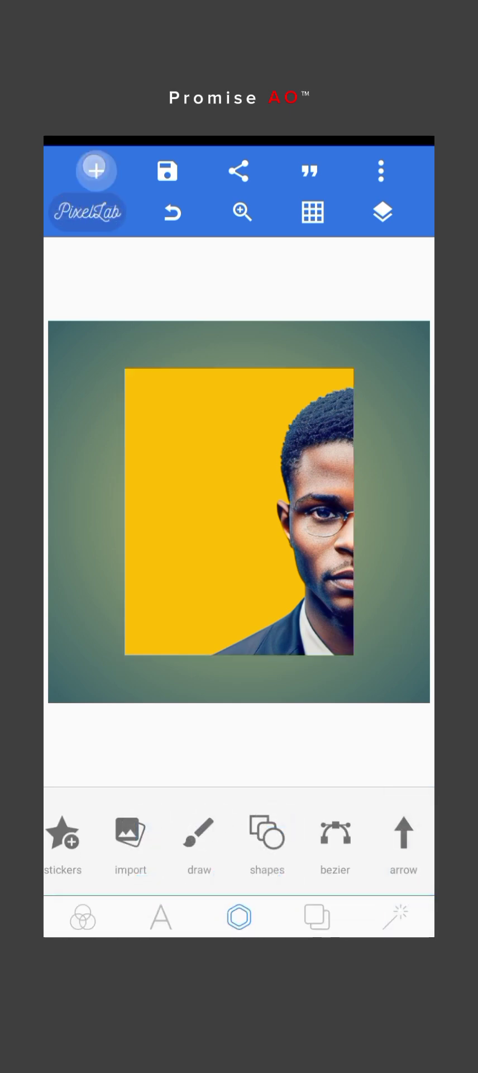
Add and discard a stray shape, then import the second exported slide
{"action": "left_click", "coordinate": [97, 171]}
{"action": "left_click", "coordinate": [107, 324]}
{"action": "left_click", "coordinate": [409, 901]}
{"action": "left_click", "coordinate": [359, 595]}
{"action": "left_click", "coordinate": [96, 171]}
{"action": "left_click", "coordinate": [105, 344]}
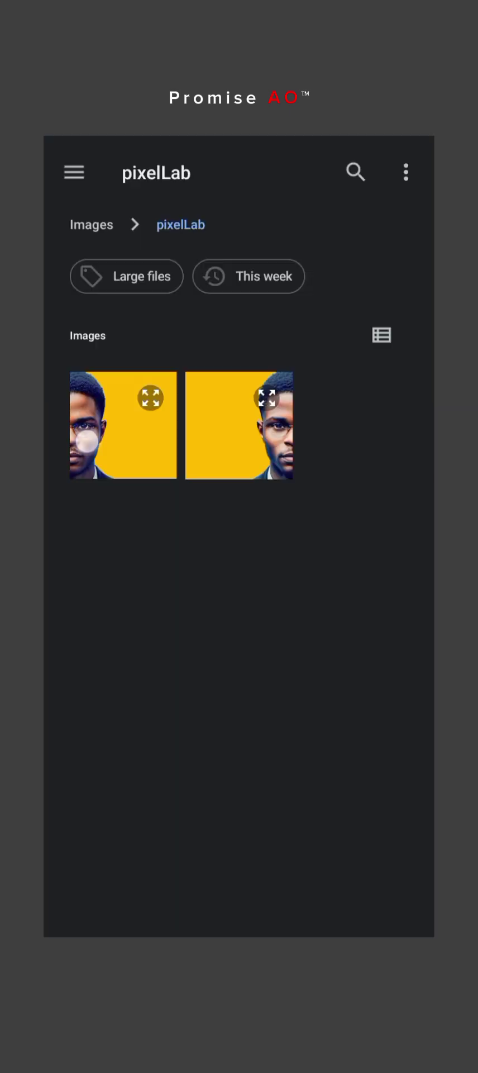
{"action": "left_click", "coordinate": [83, 441]}
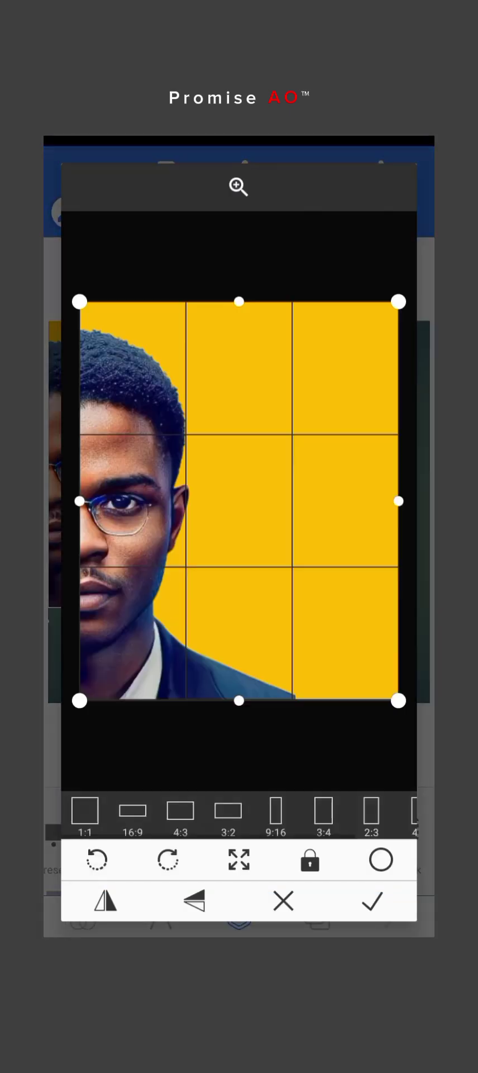
Place the cropped slide and drag it into position on the canvas
{"action": "left_click", "coordinate": [371, 900]}
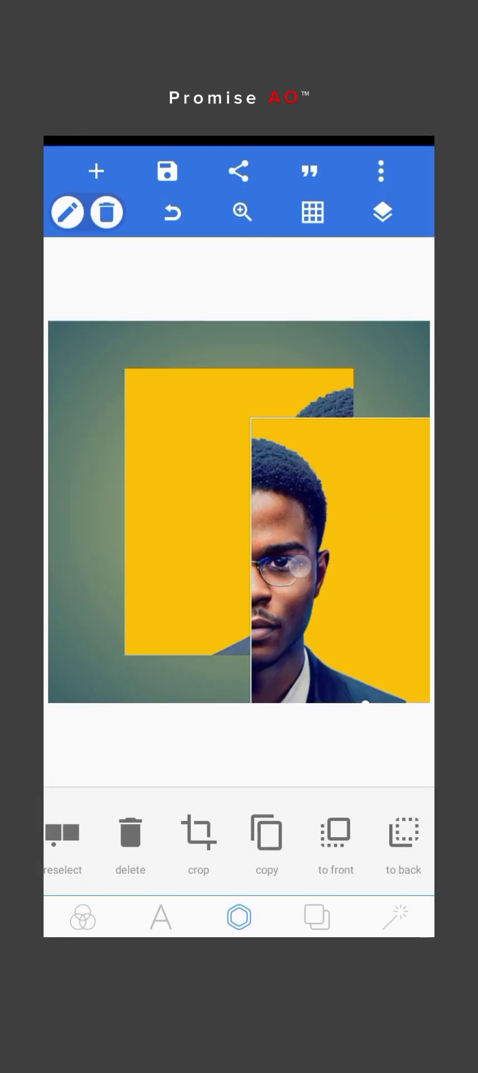
{"action": "left_click_drag", "start_coordinate": [100, 474], "coordinate": [181, 532]}
{"action": "left_click_drag", "start_coordinate": [378, 612], "coordinate": [105, 536]}
{"action": "left_click_drag", "start_coordinate": [335, 833], "coordinate": [109, 834]}
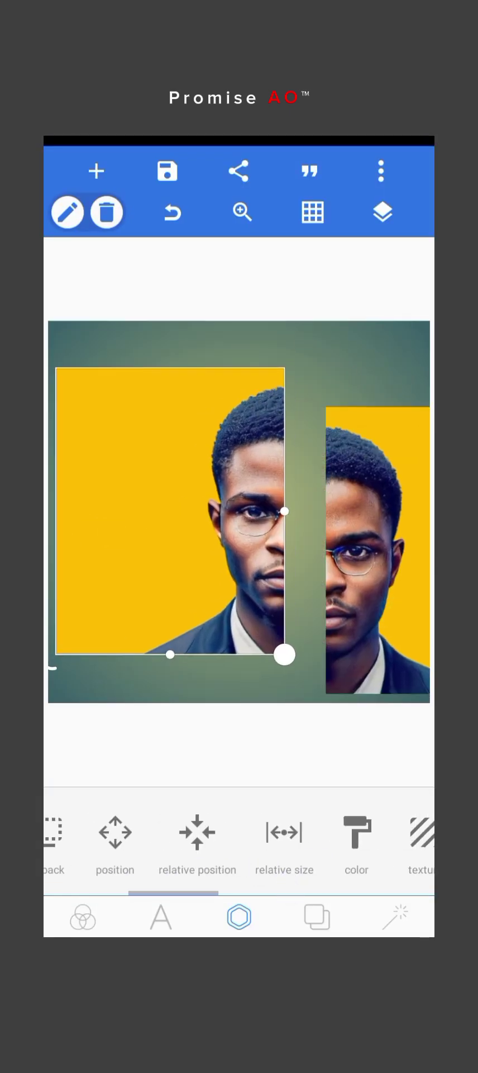
{"action": "left_click", "coordinate": [259, 843]}
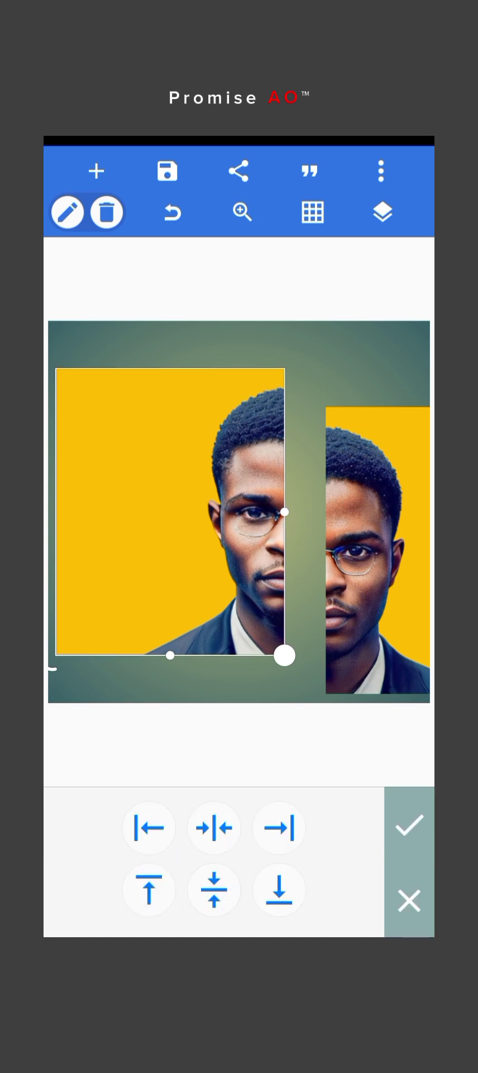
{"action": "left_click", "coordinate": [408, 826]}
Align the left slide to the canvas left edge and the right slide to the top edge
{"action": "left_click", "coordinate": [151, 838]}
{"action": "left_click", "coordinate": [409, 826]}
{"action": "left_click", "coordinate": [236, 834]}
{"action": "left_click", "coordinate": [149, 828]}
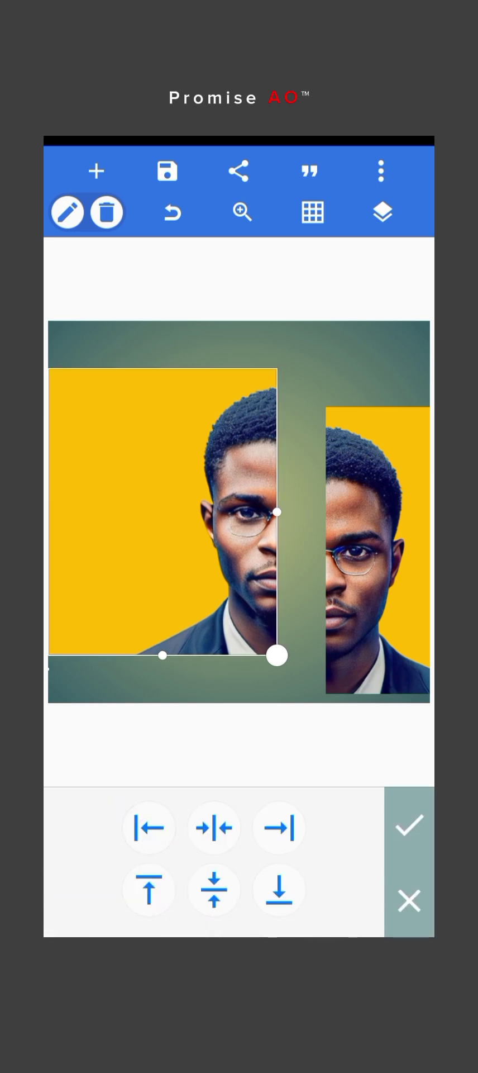
{"action": "left_click", "coordinate": [409, 826]}
{"action": "left_click_drag", "start_coordinate": [336, 839], "coordinate": [126, 838]}
{"action": "left_click", "coordinate": [285, 838]}
{"action": "left_click", "coordinate": [150, 889]}
{"action": "left_click", "coordinate": [409, 828]}
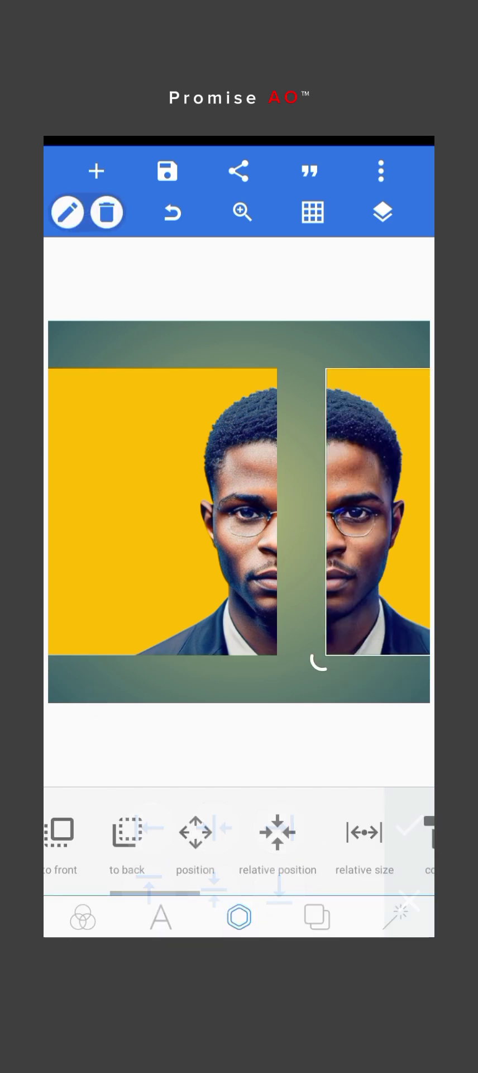
Move the right portrait half left using a 20px nudge step
{"action": "left_click", "coordinate": [194, 838]}
{"action": "left_click_drag", "start_coordinate": [168, 833], "coordinate": [324, 832]}
{"action": "left_click", "coordinate": [117, 890]}
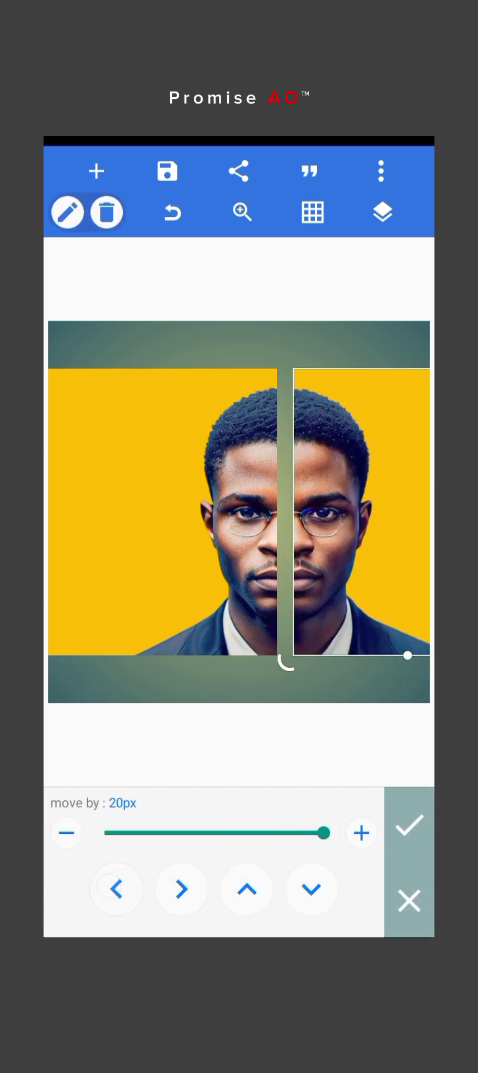
{"action": "left_click", "coordinate": [117, 890]}
{"action": "left_click", "coordinate": [408, 826]}
Zoom in on the face to inspect the seam, then select each portrait half
{"action": "left_click", "coordinate": [243, 213]}
{"action": "scroll", "coordinate": [239, 512], "scroll_direction": "up", "scroll_amount": 5}
{"action": "scroll", "coordinate": [239, 511], "scroll_direction": "up", "scroll_amount": 5}
{"action": "scroll", "coordinate": [239, 512], "scroll_direction": "up", "scroll_amount": 5}
{"action": "left_click", "coordinate": [226, 212]}
{"action": "left_click", "coordinate": [336, 640]}
{"action": "scroll", "coordinate": [239, 832], "scroll_direction": "right", "scroll_amount": 3}
{"action": "left_click", "coordinate": [171, 344]}
Check the layer list and get the right portrait half selected
{"action": "left_click", "coordinate": [382, 212]}
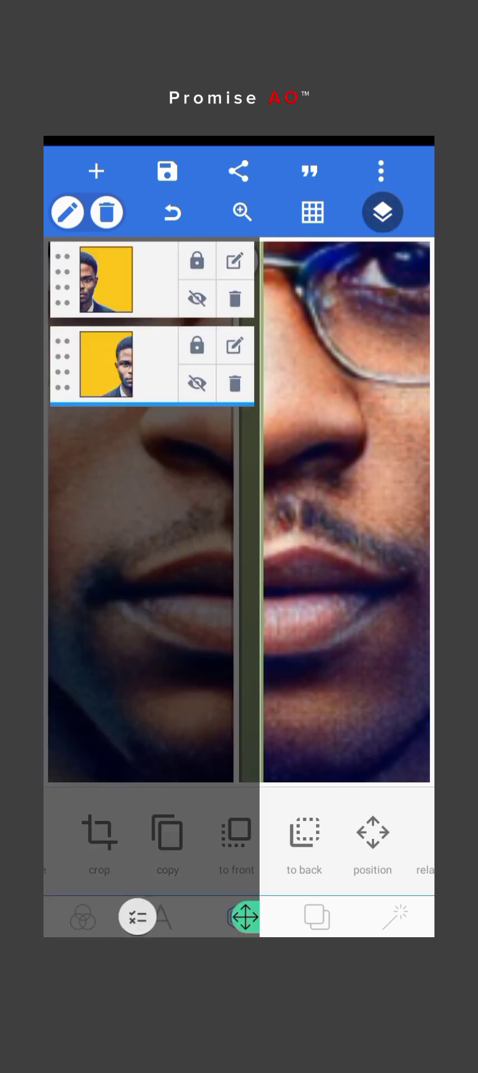
{"action": "left_click", "coordinate": [382, 213]}
{"action": "left_click", "coordinate": [104, 401]}
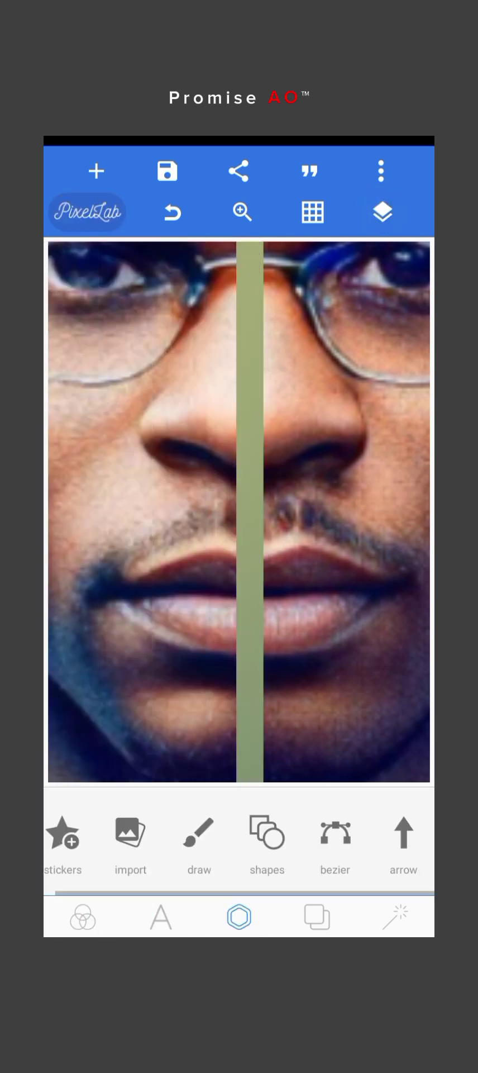
{"action": "left_click", "coordinate": [346, 610]}
{"action": "left_click", "coordinate": [106, 438]}
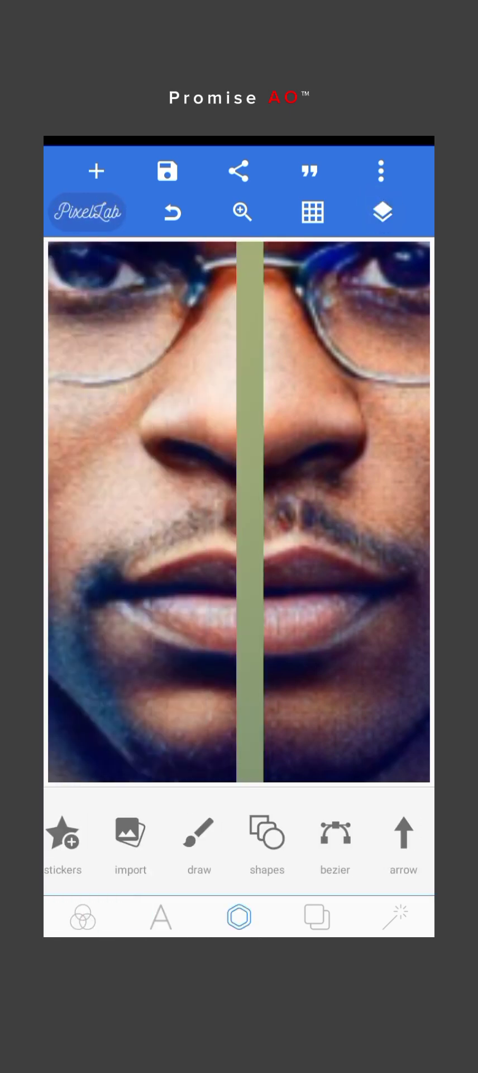
{"action": "left_click", "coordinate": [365, 693]}
{"action": "left_click", "coordinate": [93, 626]}
{"action": "left_click", "coordinate": [342, 674]}
{"action": "scroll", "coordinate": [252, 838], "scroll_direction": "right", "scroll_amount": 3}
{"action": "left_click", "coordinate": [361, 839]}
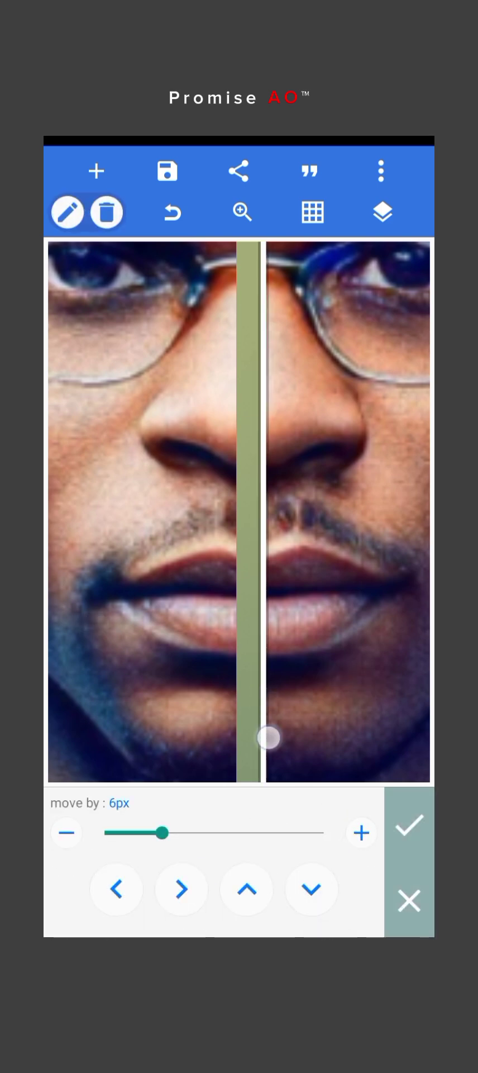
{"action": "left_click", "coordinate": [269, 737]}
{"action": "left_click", "coordinate": [334, 720]}
{"action": "scroll", "coordinate": [252, 838], "scroll_direction": "right", "scroll_amount": 3}
Nudge the right portrait half four steps left
{"action": "left_click", "coordinate": [333, 838]}
{"action": "left_click", "coordinate": [117, 888]}
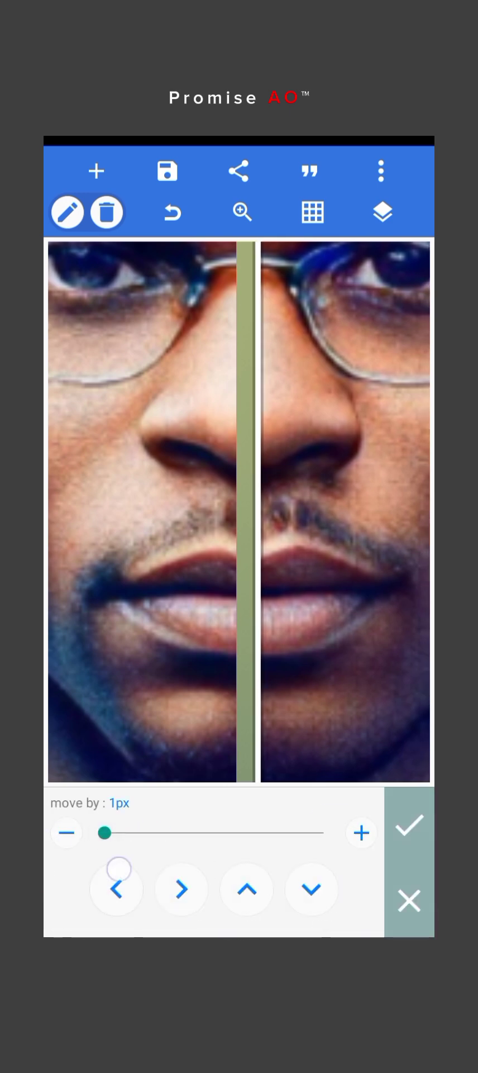
{"action": "left_click", "coordinate": [117, 888]}
{"action": "left_click", "coordinate": [117, 889]}
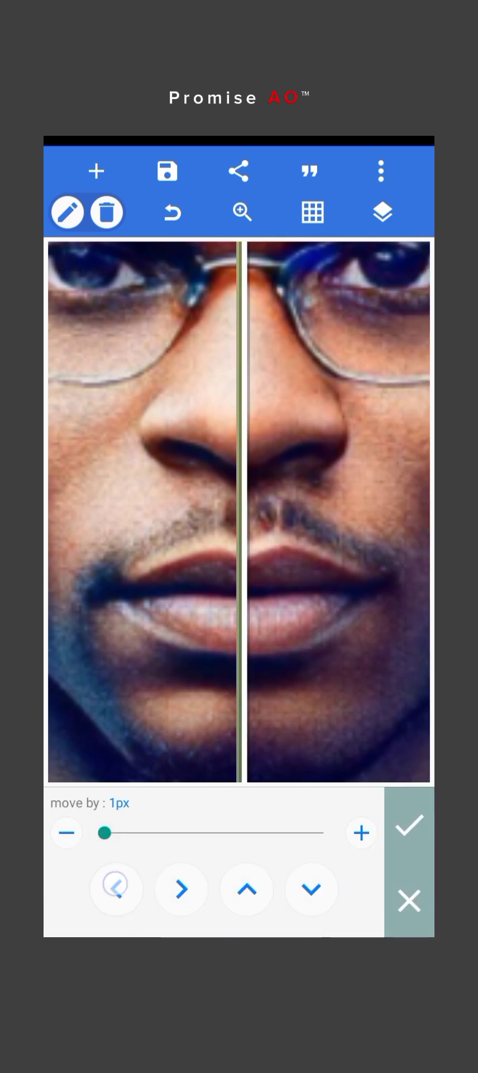
{"action": "left_click", "coordinate": [116, 888]}
{"action": "left_click", "coordinate": [100, 685]}
Nudge the right half two more steps left, confirming each move
{"action": "left_click", "coordinate": [134, 502]}
{"action": "scroll", "coordinate": [239, 838], "scroll_direction": "right", "scroll_amount": 2}
{"action": "left_click", "coordinate": [333, 838]}
{"action": "left_click", "coordinate": [116, 888]}
{"action": "left_click", "coordinate": [410, 825]}
{"action": "left_click", "coordinate": [351, 725]}
{"action": "scroll", "coordinate": [239, 838], "scroll_direction": "right", "scroll_amount": 2}
{"action": "left_click", "coordinate": [353, 839]}
{"action": "left_click", "coordinate": [116, 888]}
{"action": "left_click", "coordinate": [409, 826]}
Set a 1px nudge step and shift the right half one pixel right, then back left
{"action": "left_click", "coordinate": [327, 708]}
{"action": "left_click", "coordinate": [336, 832]}
{"action": "left_click", "coordinate": [66, 833]}
{"action": "left_click", "coordinate": [181, 889]}
{"action": "left_click", "coordinate": [409, 826]}
{"action": "left_click", "coordinate": [265, 747]}
{"action": "scroll", "coordinate": [239, 839], "scroll_direction": "right", "scroll_amount": 2}
{"action": "left_click", "coordinate": [370, 838]}
{"action": "left_click", "coordinate": [117, 888]}
{"action": "left_click", "coordinate": [410, 826]}
Zoom out to the whole composite and centre the right half horizontally
{"action": "left_click", "coordinate": [243, 213]}
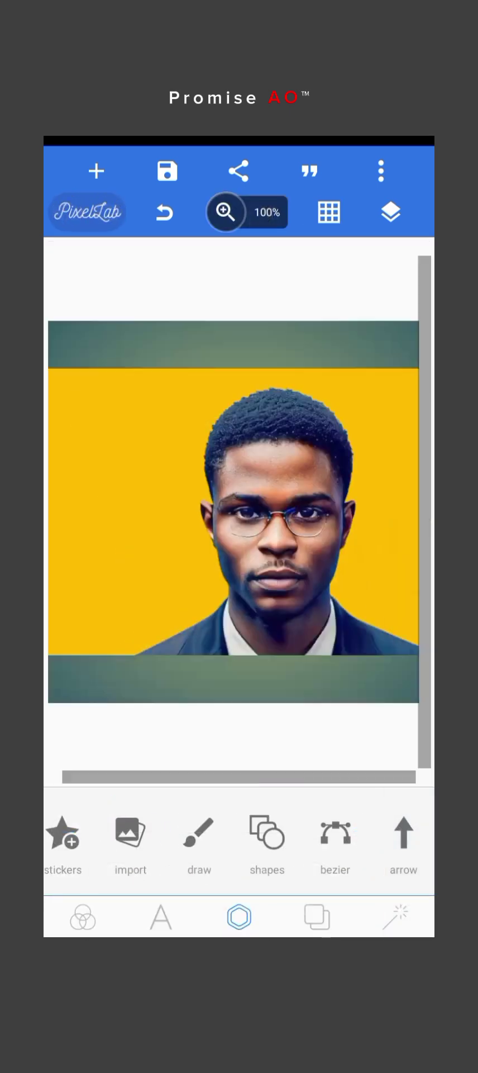
{"action": "left_click", "coordinate": [352, 511]}
{"action": "scroll", "coordinate": [239, 838], "scroll_direction": "right", "scroll_amount": 3}
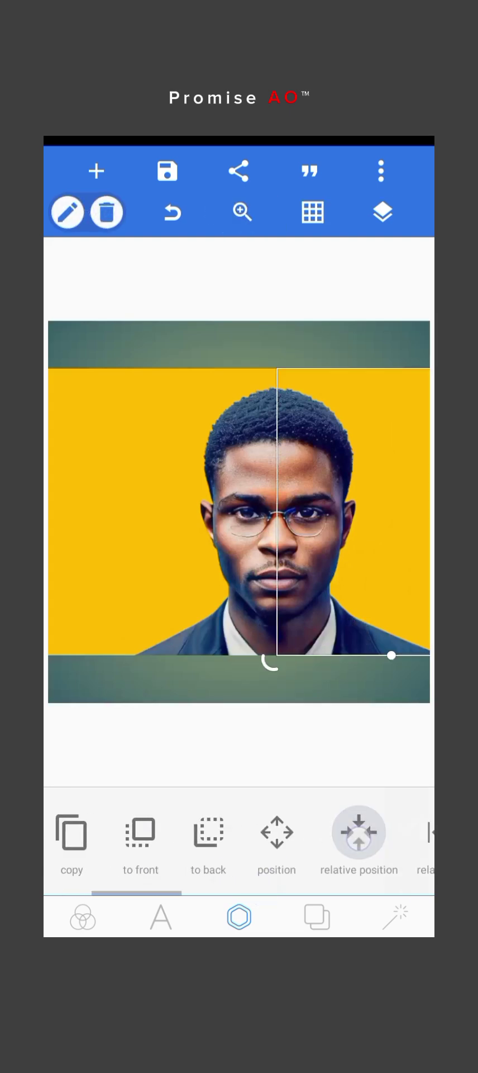
{"action": "left_click", "coordinate": [357, 838]}
{"action": "left_click", "coordinate": [214, 889]}
{"action": "left_click", "coordinate": [410, 826]}
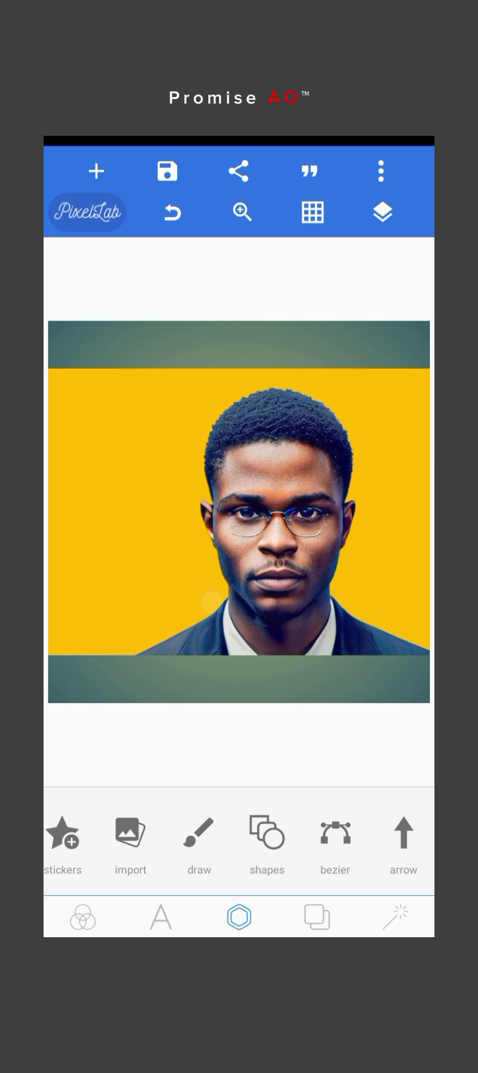
Nudge the right portrait half one step right
{"action": "left_click", "coordinate": [363, 621]}
{"action": "scroll", "coordinate": [239, 846], "scroll_direction": "right", "scroll_amount": 3}
{"action": "left_click", "coordinate": [352, 838]}
{"action": "left_click", "coordinate": [181, 890]}
{"action": "left_click", "coordinate": [410, 828]}
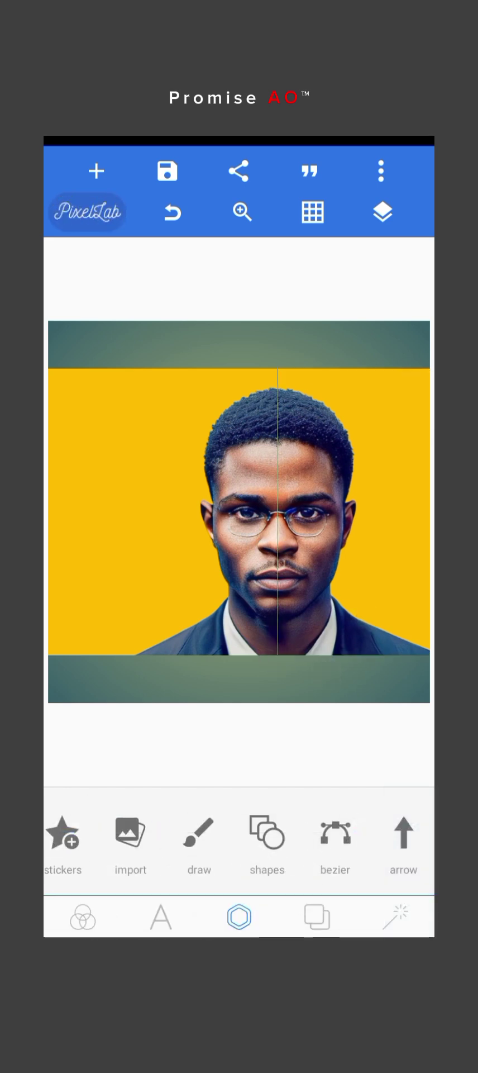
Nudge the right half one step left to remove the seam
{"action": "left_click", "coordinate": [361, 620]}
{"action": "left_click", "coordinate": [361, 738]}
{"action": "left_click", "coordinate": [361, 620]}
{"action": "scroll", "coordinate": [239, 846], "scroll_direction": "right", "scroll_amount": 3}
{"action": "left_click", "coordinate": [336, 838]}
{"action": "left_click", "coordinate": [117, 890]}
{"action": "left_click", "coordinate": [409, 828]}
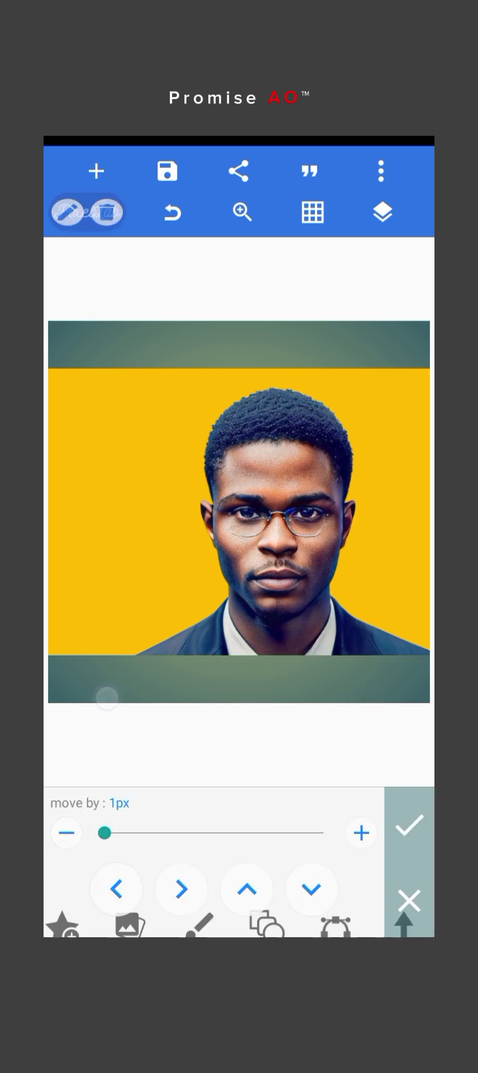
Nudge the right half one more step left, then show the saved projects shelf
{"action": "left_click", "coordinate": [361, 620]}
{"action": "scroll", "coordinate": [239, 847], "scroll_direction": "right", "scroll_amount": 3}
{"action": "left_click", "coordinate": [336, 838]}
{"action": "left_click", "coordinate": [116, 890]}
{"action": "left_click", "coordinate": [409, 828]}
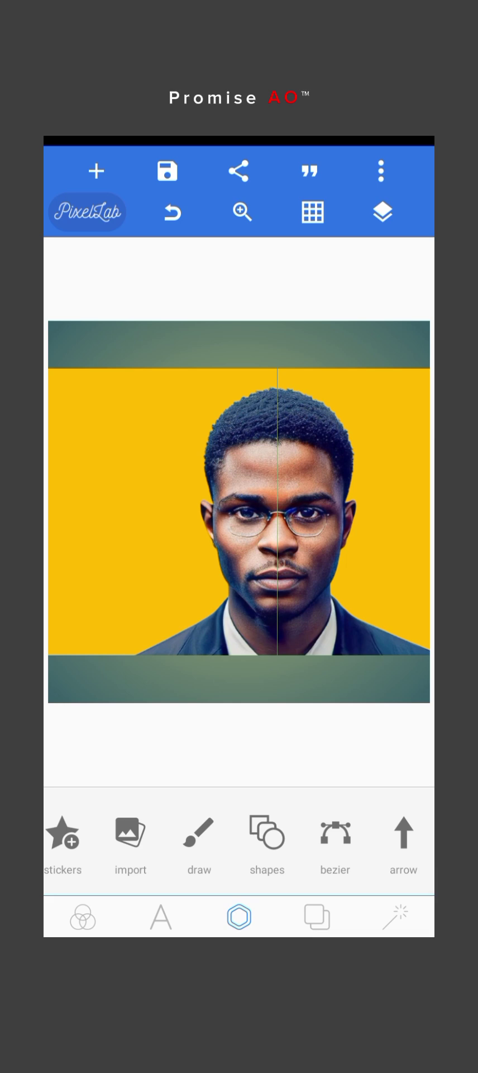
{"action": "left_click", "coordinate": [353, 511]}
{"action": "scroll", "coordinate": [240, 847], "scroll_direction": "right", "scroll_amount": 3}
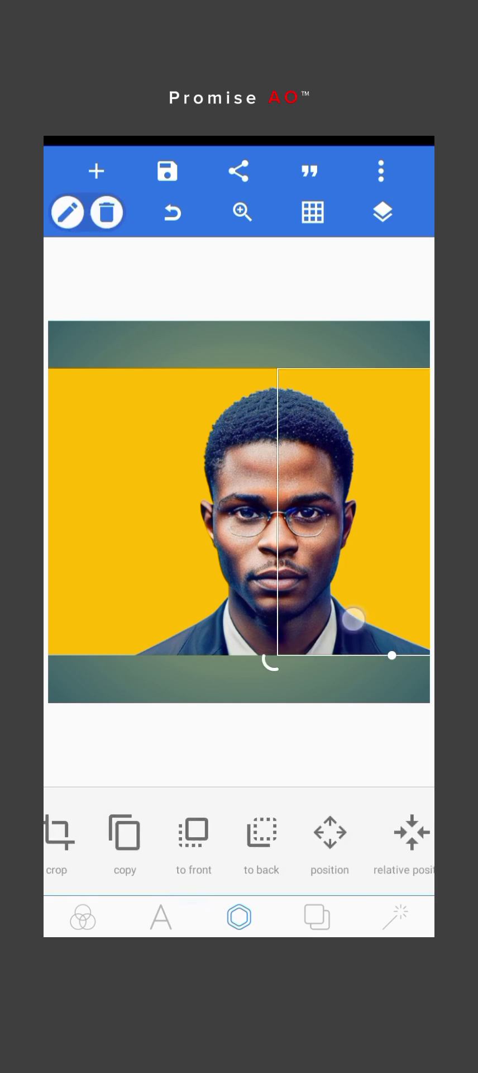
{"action": "left_click", "coordinate": [75, 917]}
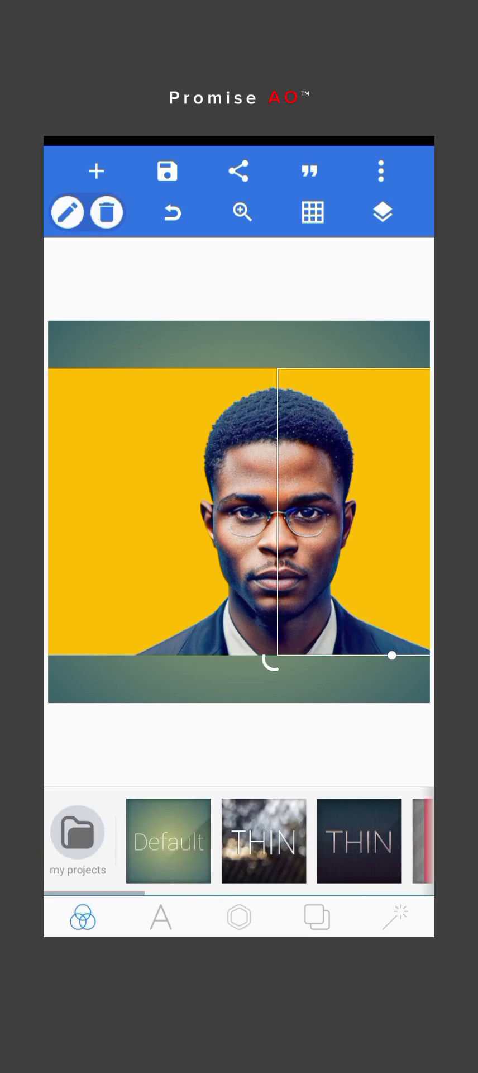
Open the C2 project and nudge its portrait half one step right
{"action": "left_click", "coordinate": [78, 838]}
{"action": "left_click", "coordinate": [139, 334]}
{"action": "left_click", "coordinate": [369, 597]}
{"action": "left_click", "coordinate": [239, 916]}
{"action": "left_click", "coordinate": [414, 838]}
{"action": "mouse_move", "coordinate": [168, 833]}
{"action": "left_mouse_down"}
{"action": "mouse_move", "coordinate": [313, 832]}
{"action": "mouse_move", "coordinate": [104, 832]}
{"action": "left_mouse_up"}
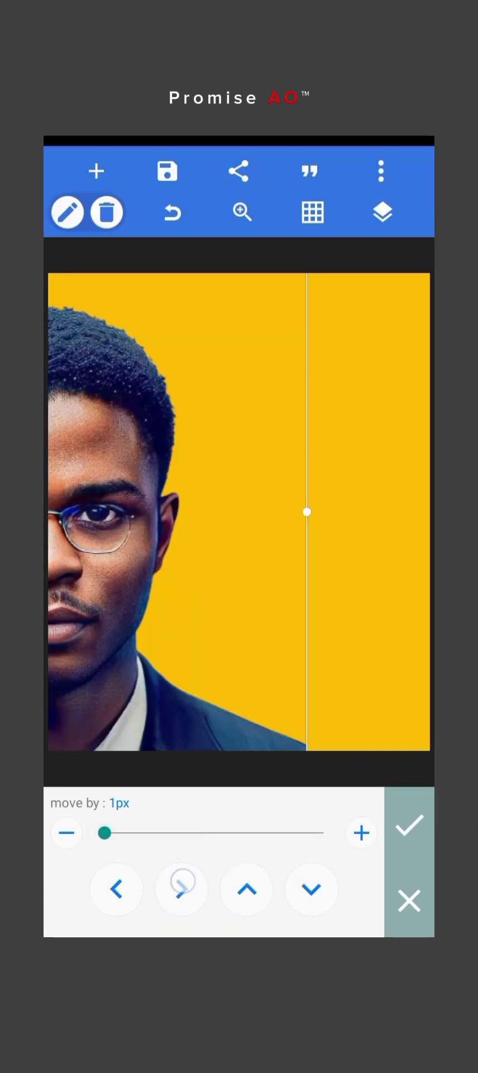
{"action": "left_click", "coordinate": [182, 888]}
{"action": "left_click", "coordinate": [409, 826]}
Export the slide as an Ultra-size image to the gallery
{"action": "left_click", "coordinate": [168, 171]}
{"action": "left_click", "coordinate": [212, 274]}
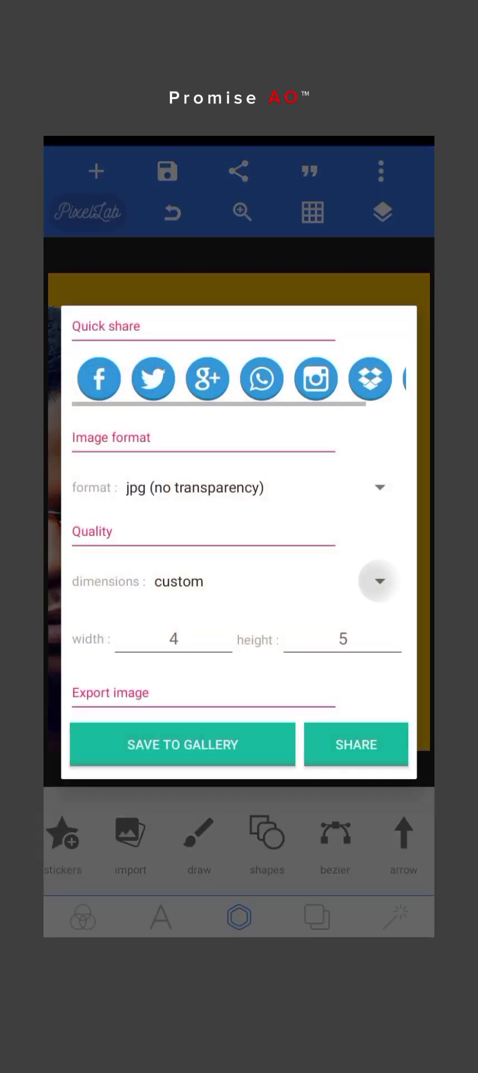
{"action": "left_click", "coordinate": [379, 580]}
{"action": "left_click", "coordinate": [172, 906]}
{"action": "left_click", "coordinate": [243, 709]}
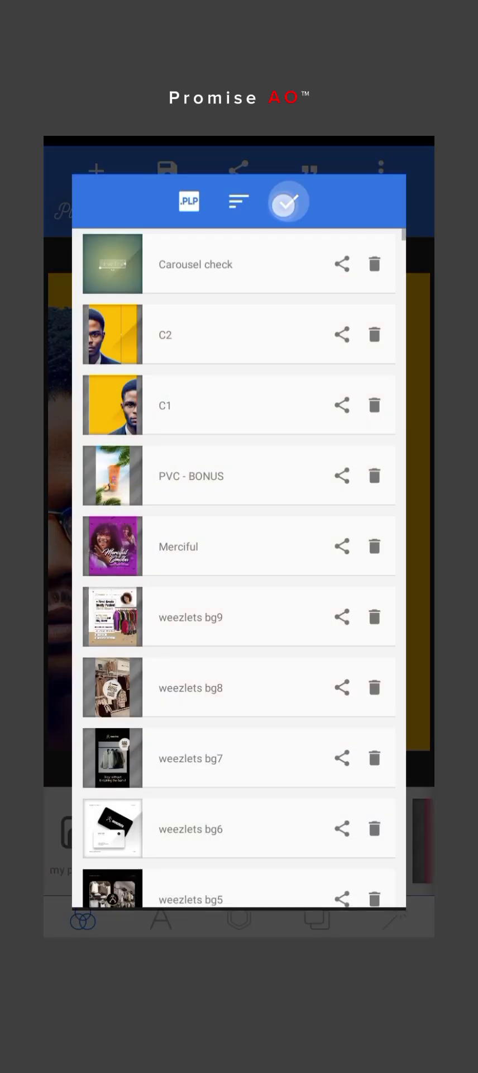
Open the Carousel check project from My projects
{"action": "left_click", "coordinate": [287, 202]}
{"action": "left_click", "coordinate": [382, 171]}
{"action": "left_click", "coordinate": [134, 520]}
{"action": "left_click", "coordinate": [77, 832]}
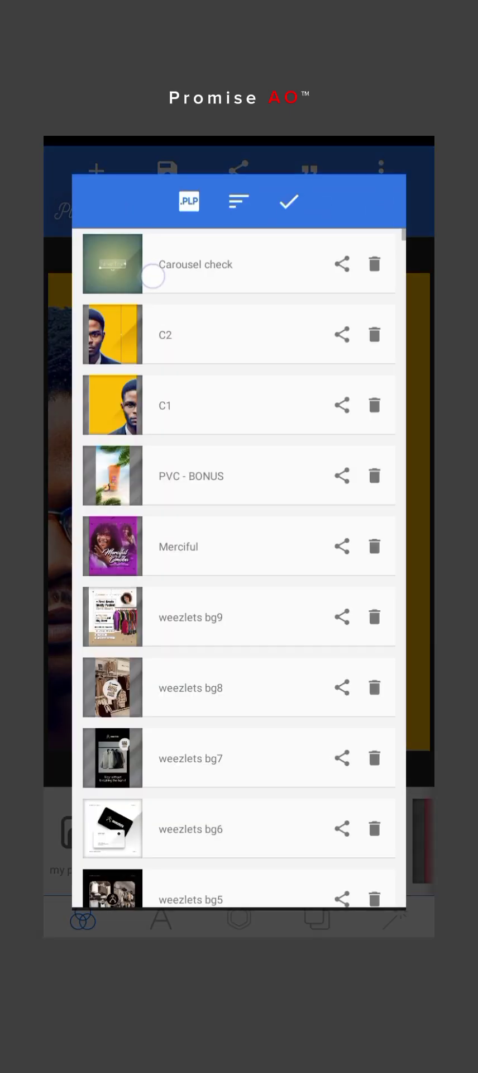
{"action": "left_click", "coordinate": [152, 276]}
{"action": "left_click", "coordinate": [363, 587]}
Set the canvas background colour to white
{"action": "left_click", "coordinate": [318, 917]}
{"action": "left_click", "coordinate": [74, 833]}
{"action": "mouse_move", "coordinate": [227, 904]}
{"action": "left_mouse_down"}
{"action": "mouse_move", "coordinate": [267, 908]}
{"action": "mouse_move", "coordinate": [126, 908]}
{"action": "left_mouse_up"}
{"action": "left_click", "coordinate": [260, 905]}
{"action": "left_click", "coordinate": [410, 825]}
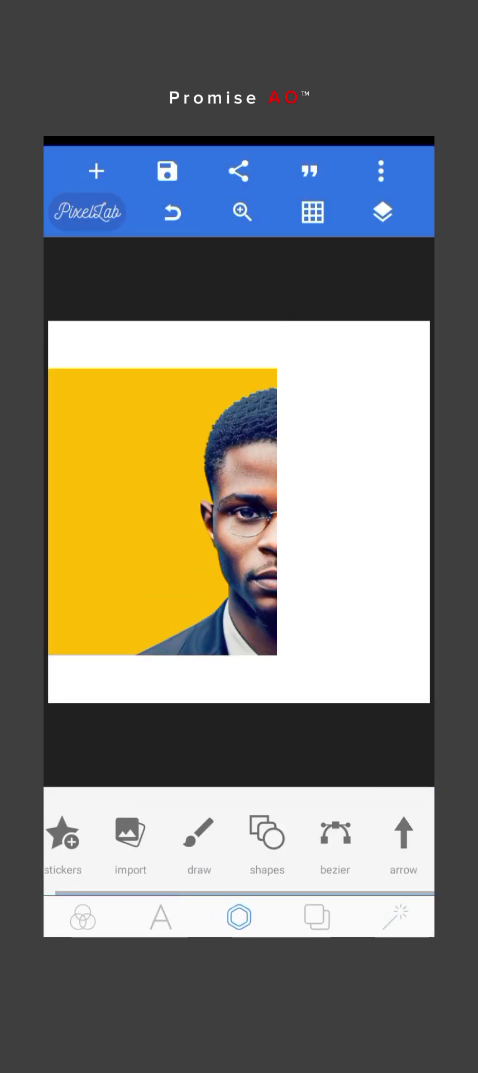
Import the second slide image and align it to the canvas right edge
{"action": "left_click", "coordinate": [382, 212]}
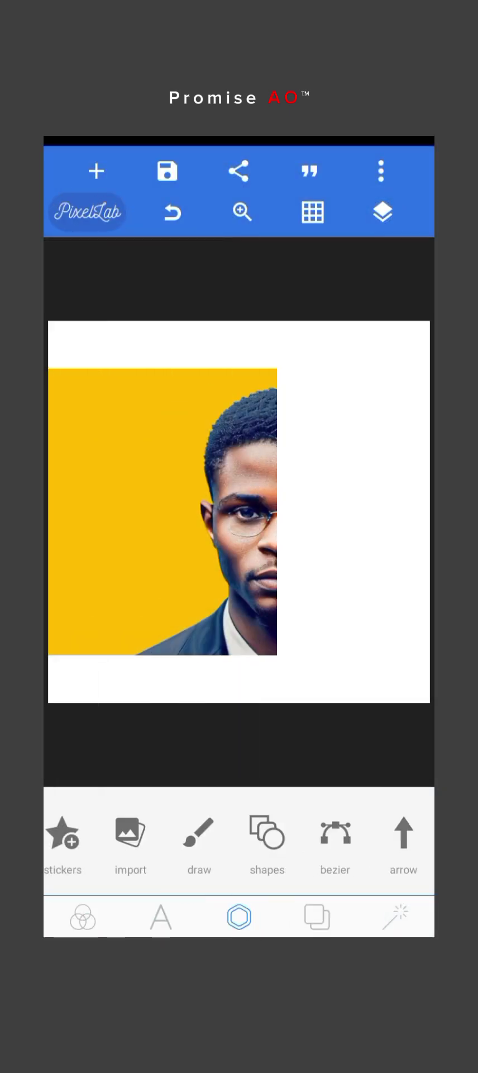
{"action": "left_click", "coordinate": [130, 833]}
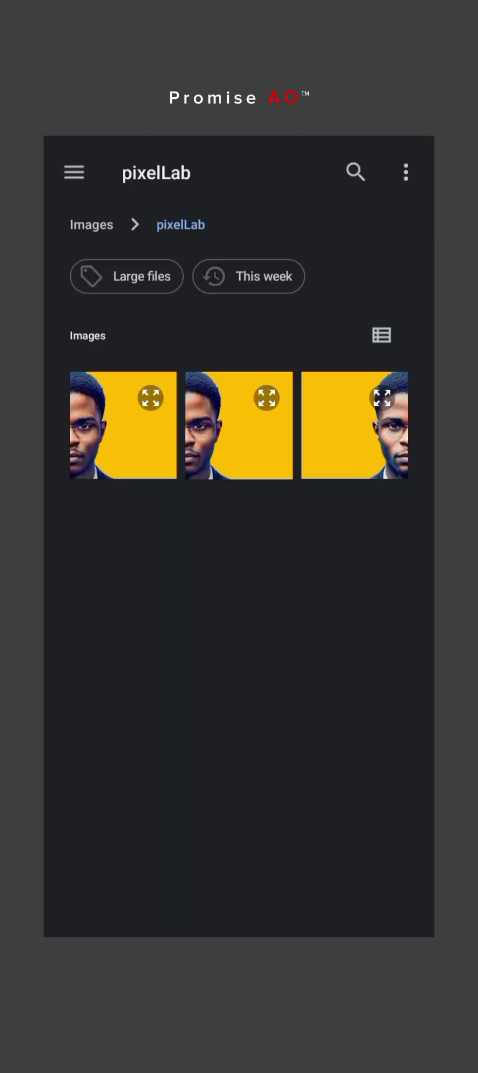
{"action": "left_click", "coordinate": [99, 437]}
{"action": "left_click", "coordinate": [373, 901]}
{"action": "scroll", "coordinate": [239, 834], "scroll_direction": "right", "scroll_amount": 3}
{"action": "left_click", "coordinate": [169, 836]}
{"action": "left_click", "coordinate": [214, 828]}
{"action": "left_click", "coordinate": [280, 828]}
{"action": "left_click", "coordinate": [409, 826]}
With a 20px step, nudge the right half twice right, then once left
{"action": "left_click", "coordinate": [238, 880]}
{"action": "left_click", "coordinate": [409, 826]}
{"action": "left_click", "coordinate": [154, 880]}
{"action": "left_click_drag", "start_coordinate": [162, 833], "coordinate": [324, 832]}
{"action": "left_click", "coordinate": [181, 890]}
{"action": "left_click", "coordinate": [181, 890]}
{"action": "left_click", "coordinate": [181, 890]}
{"action": "left_click", "coordinate": [117, 890]}
{"action": "left_click", "coordinate": [408, 826]}
Adjust the nudge step and nudge the right half slightly right
{"action": "left_click", "coordinate": [360, 629]}
{"action": "left_click_drag", "start_coordinate": [336, 833], "coordinate": [168, 833]}
{"action": "left_click", "coordinate": [356, 831]}
{"action": "left_click", "coordinate": [179, 887]}
{"action": "left_click", "coordinate": [409, 826]}
{"action": "left_click", "coordinate": [125, 503]}
Set a 1px step, nudge the right half one pixel left, and deselect
{"action": "left_click", "coordinate": [359, 625]}
{"action": "left_click", "coordinate": [373, 831]}
{"action": "left_click_drag", "start_coordinate": [159, 833], "coordinate": [104, 833]}
{"action": "left_click", "coordinate": [117, 890]}
{"action": "left_click", "coordinate": [409, 826]}
{"action": "left_click", "coordinate": [126, 503]}
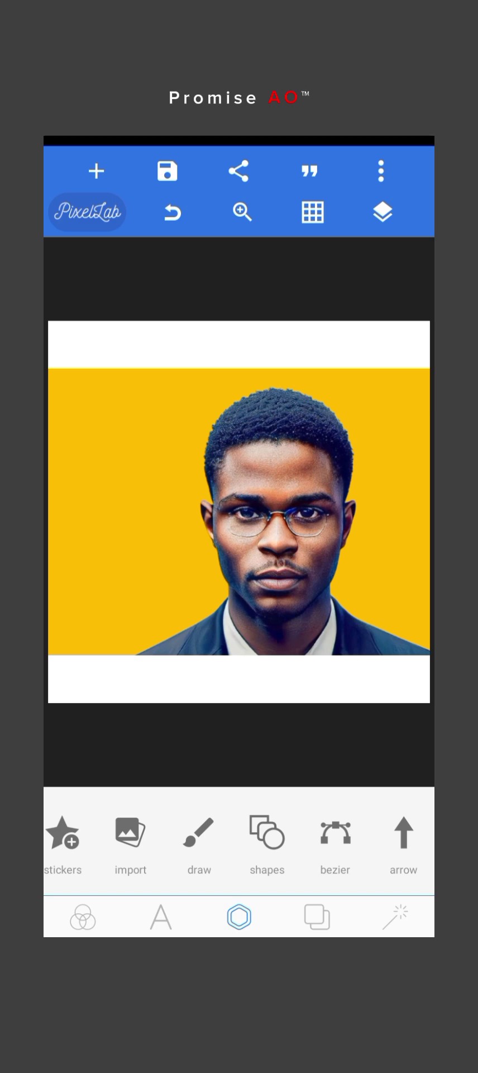
{"action": "left_click", "coordinate": [242, 212]}
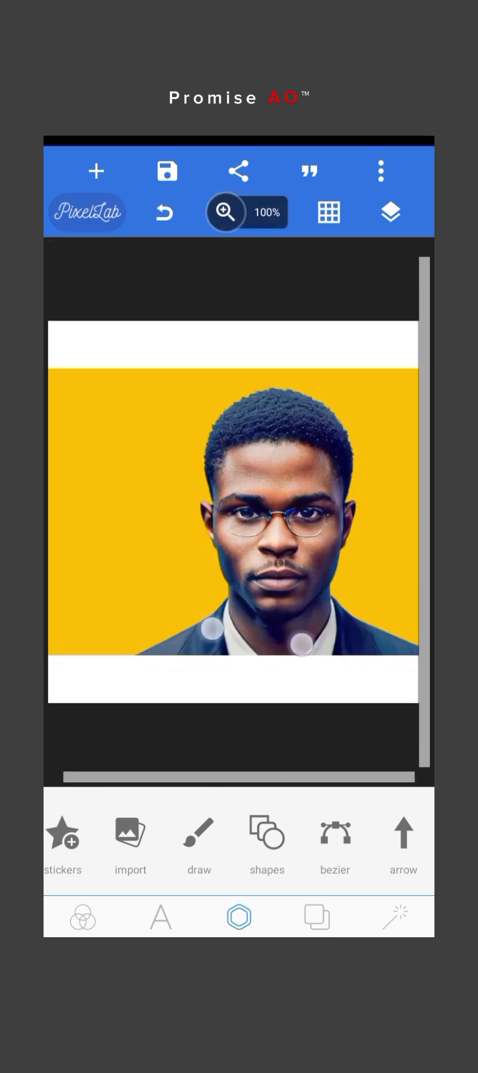